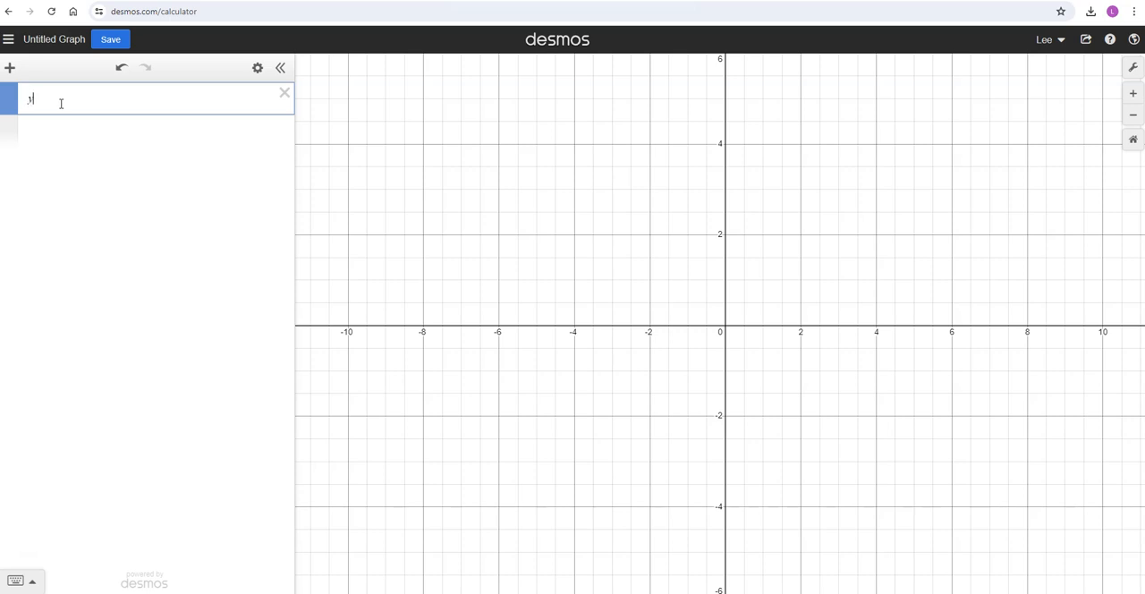
Graph y = sin x and set the x-axis step to π/2.
type("sinx")
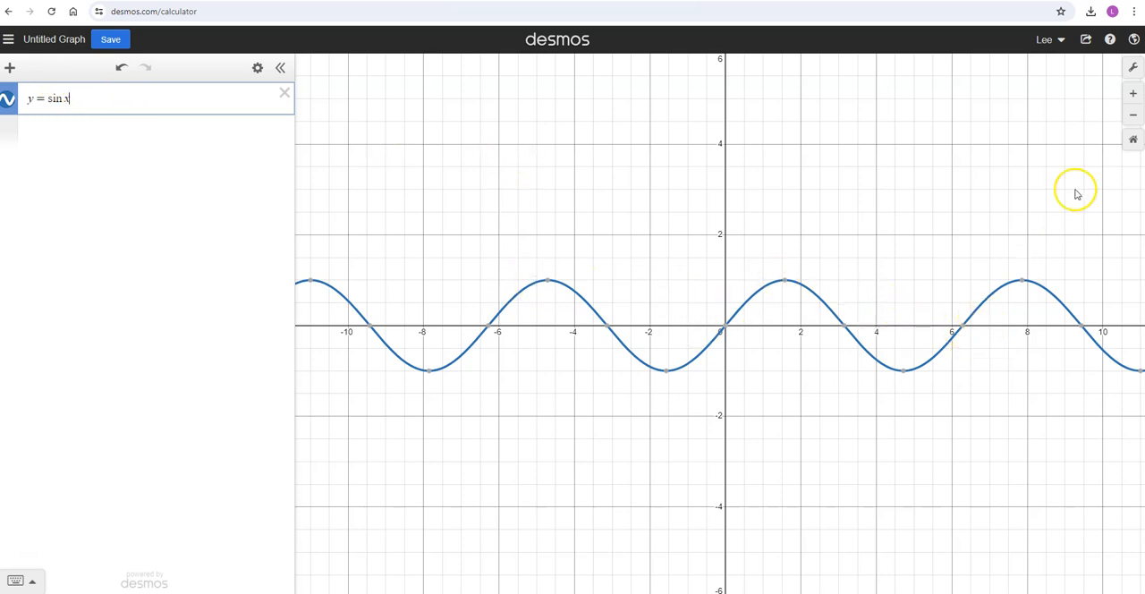
left_click(1133, 71)
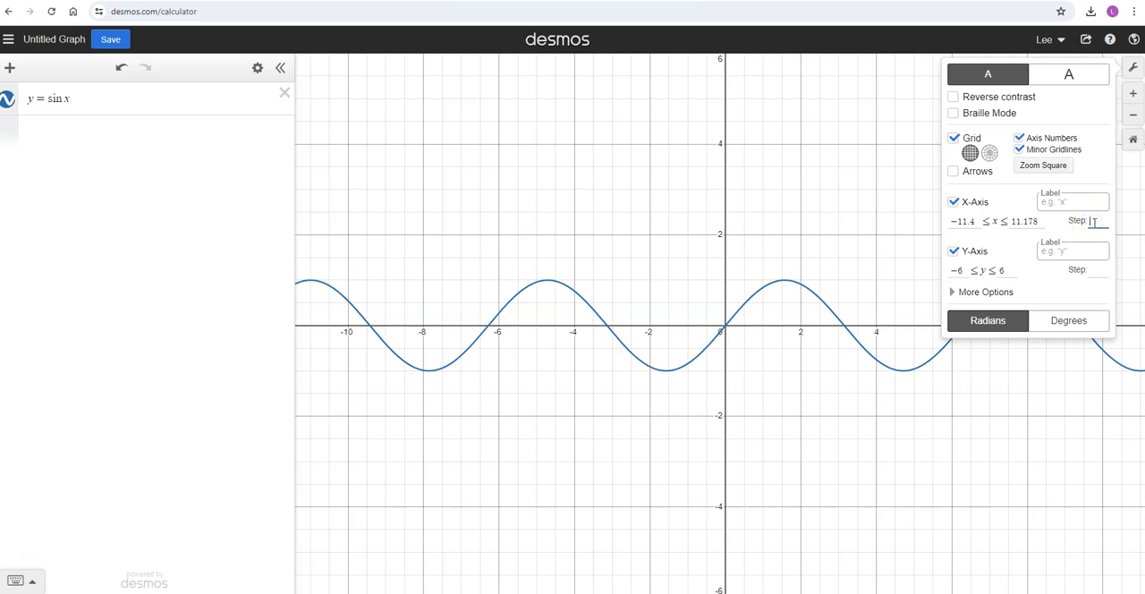
type("/2")
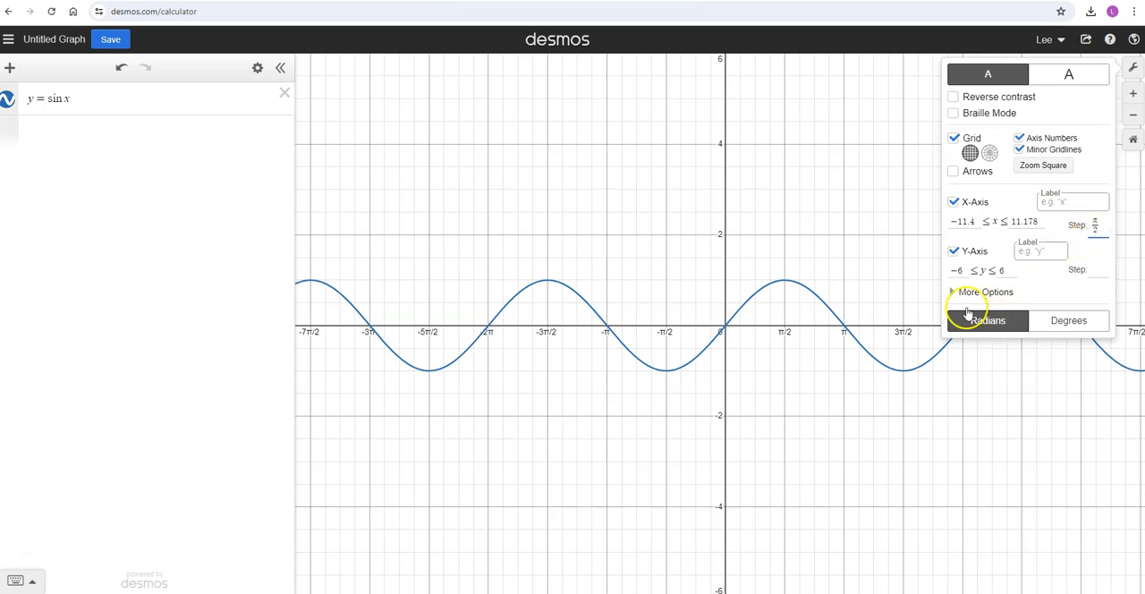
left_click(899, 174)
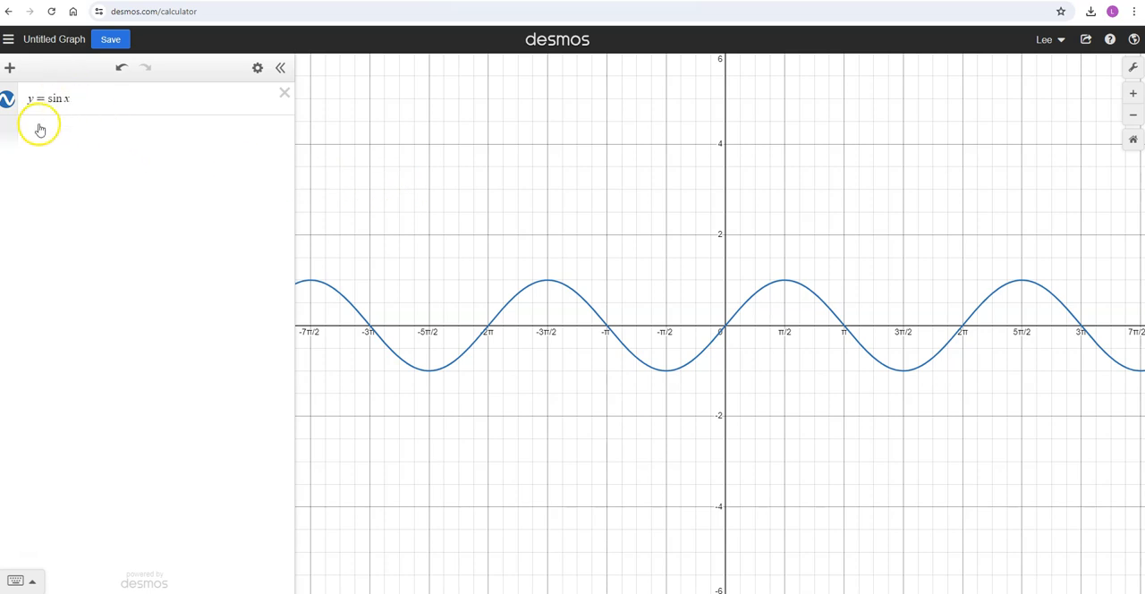
Add the graph of y = csc x and hide the sine curve.
left_click(73, 100)
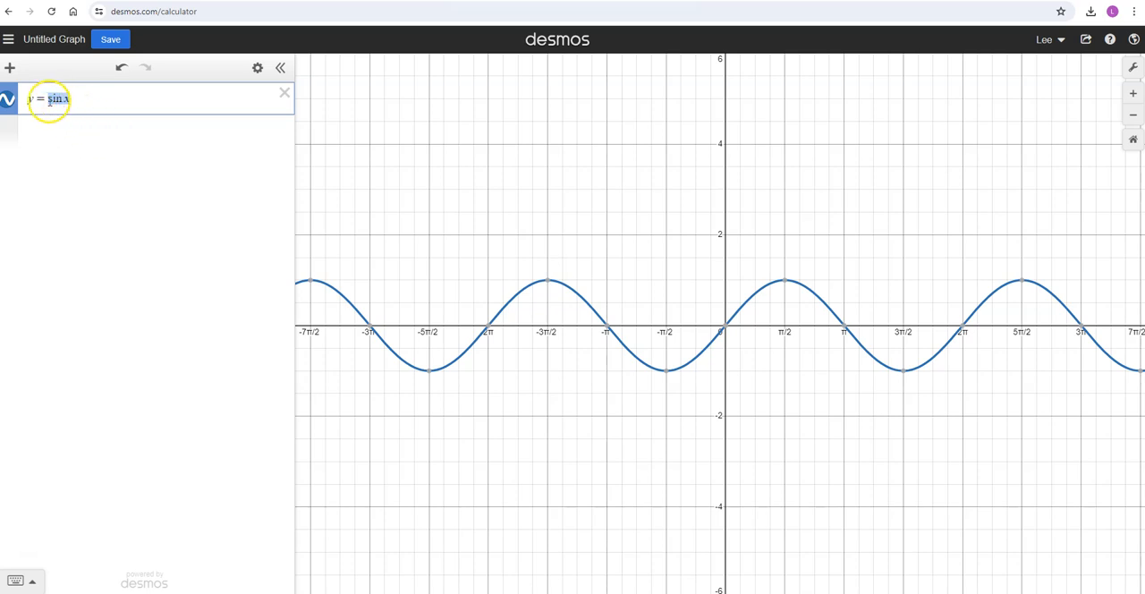
left_click(94, 123)
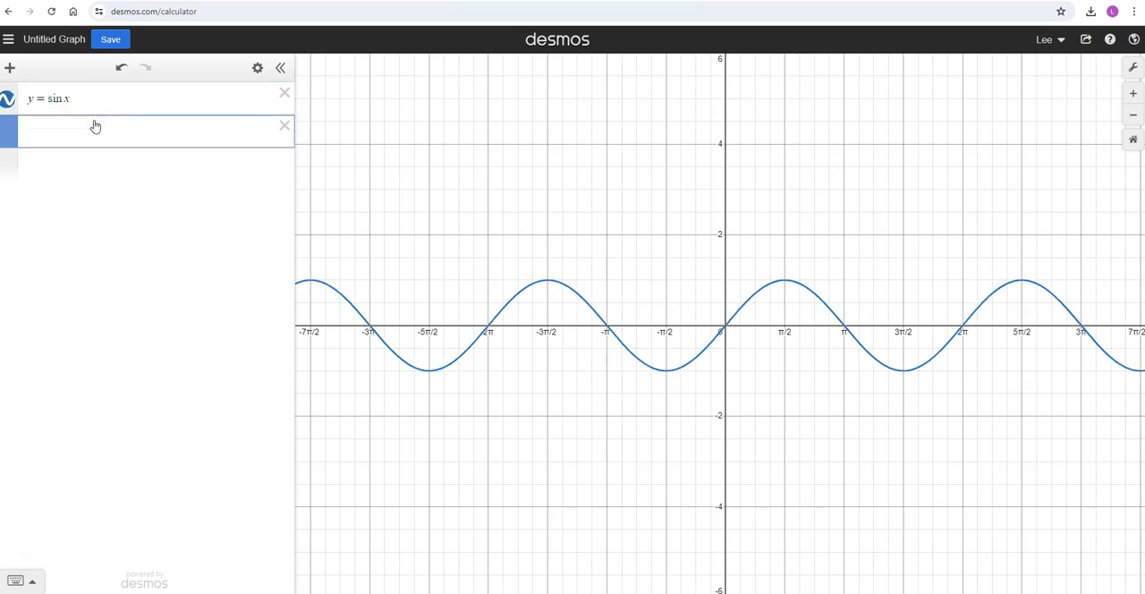
type("y=x")
key("BackSpace")
type("csc x")
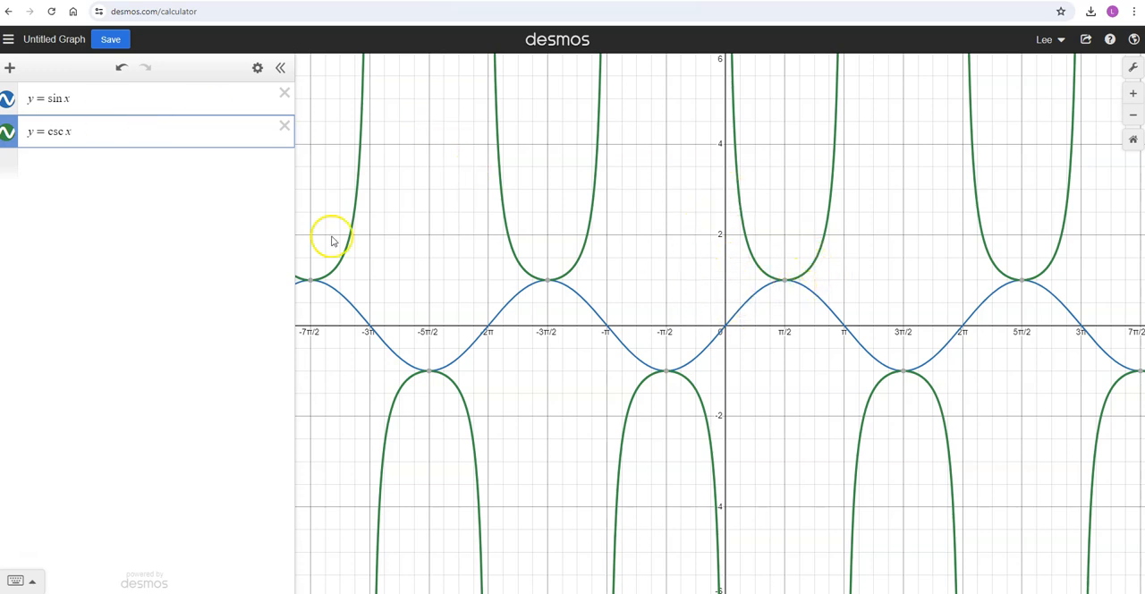
left_click(8, 99)
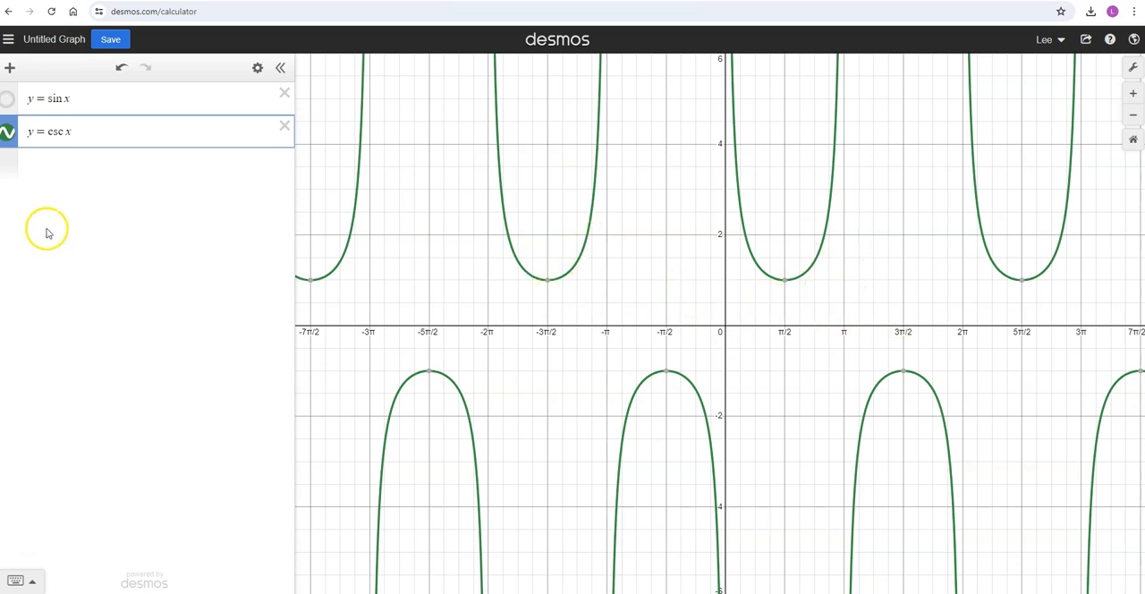
Define the list L_1 = [-5π, -4π, ..., 5π] for the asymptote positions.
left_click(41, 154)
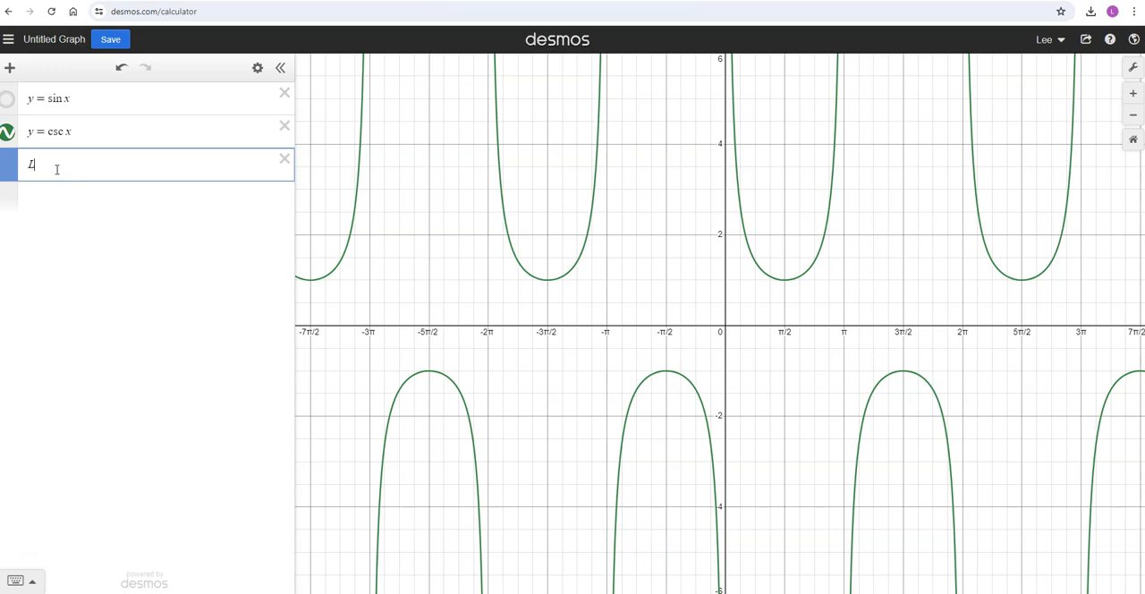
type("L_")
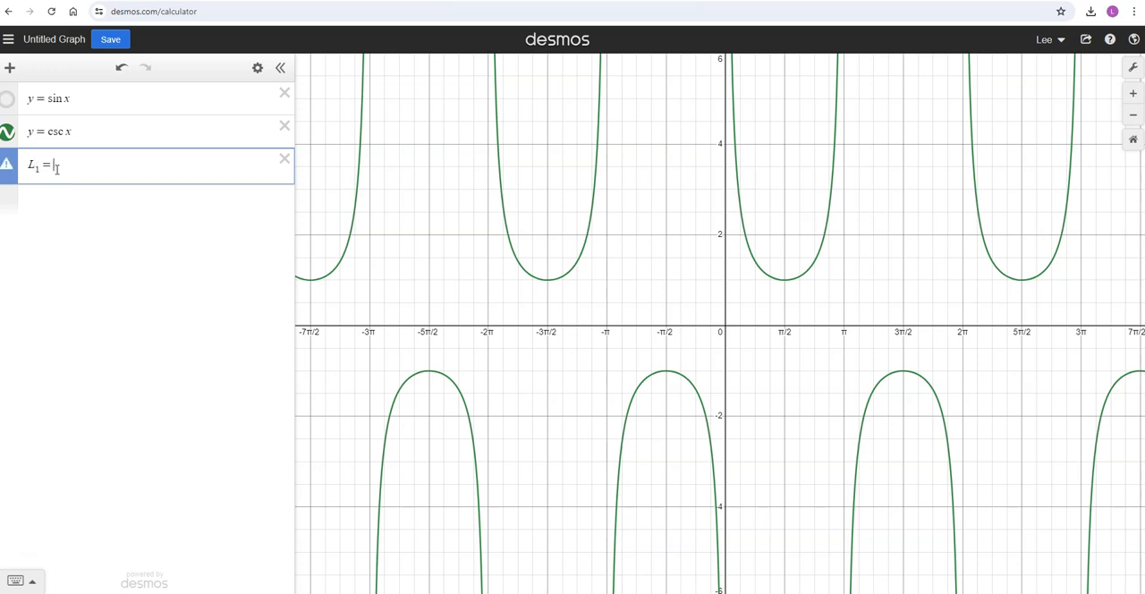
type("1=[")
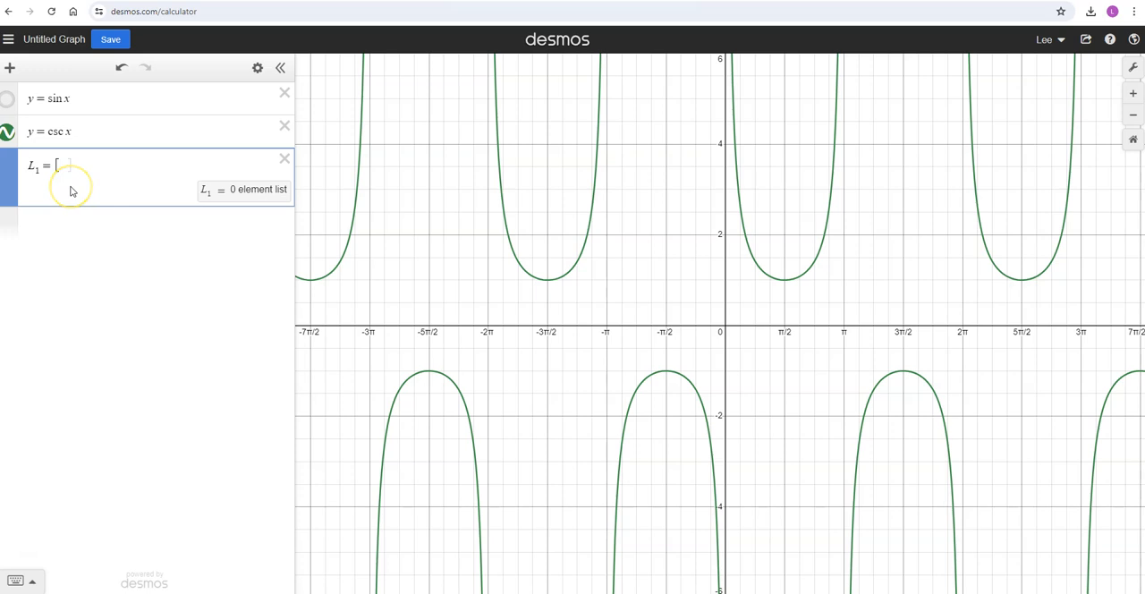
type("-5p")
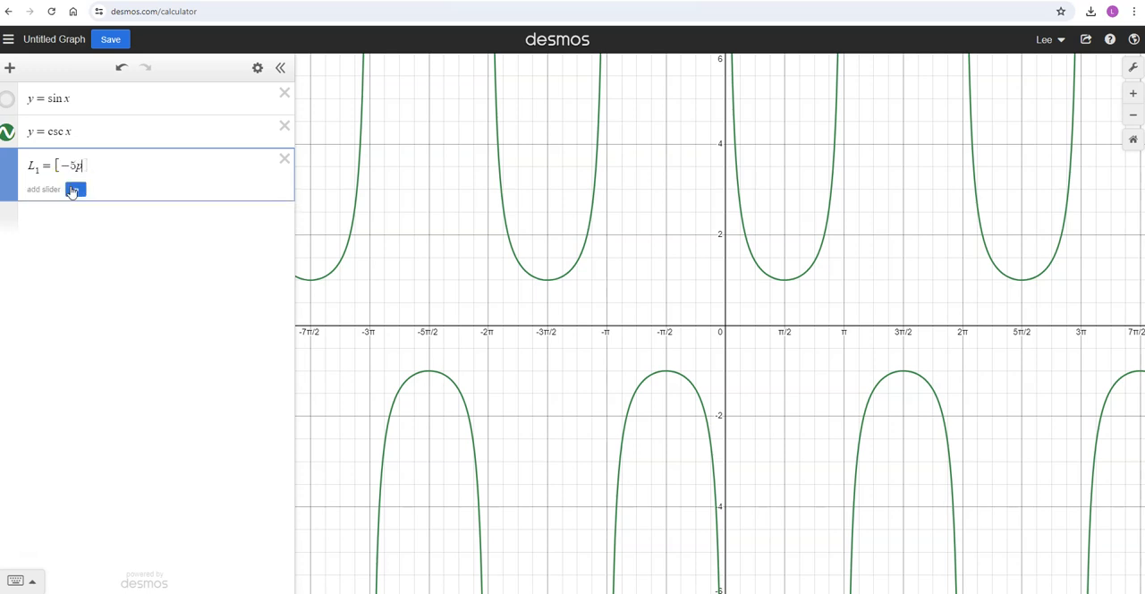
type("i,")
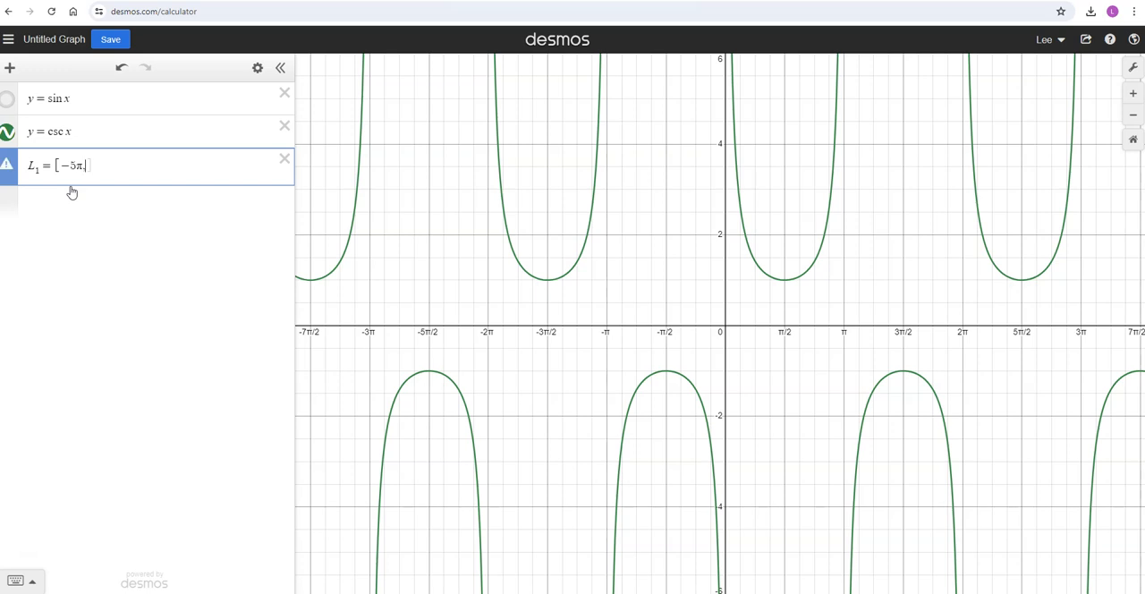
type("-4pi")
type("]")
type("5pi")
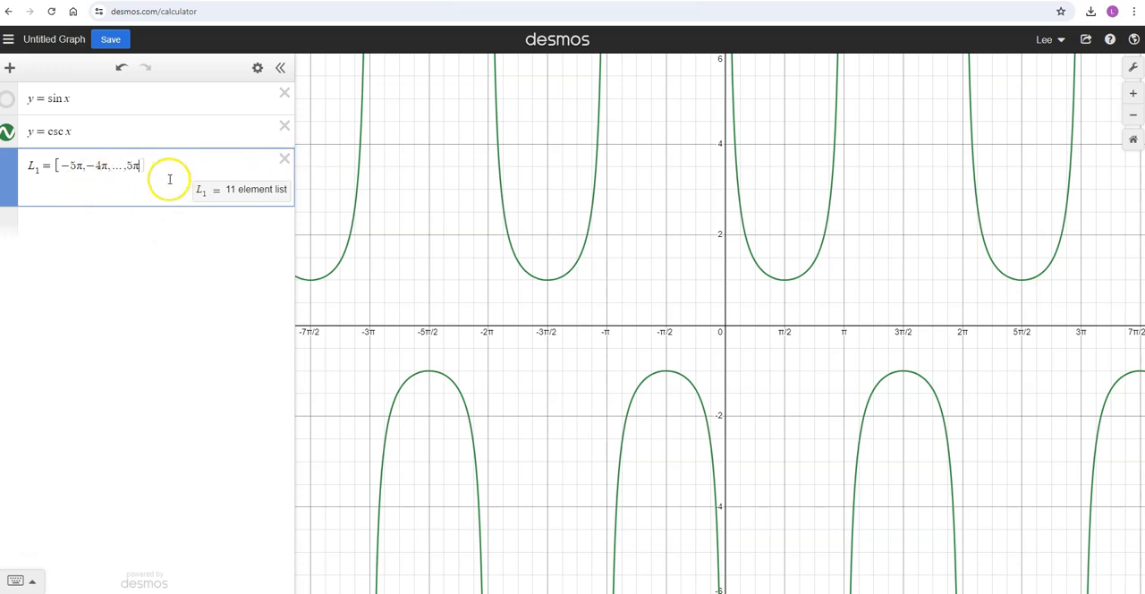
Graph the vertical asymptotes of the cosecant as x = L_1.
left_click(64, 218)
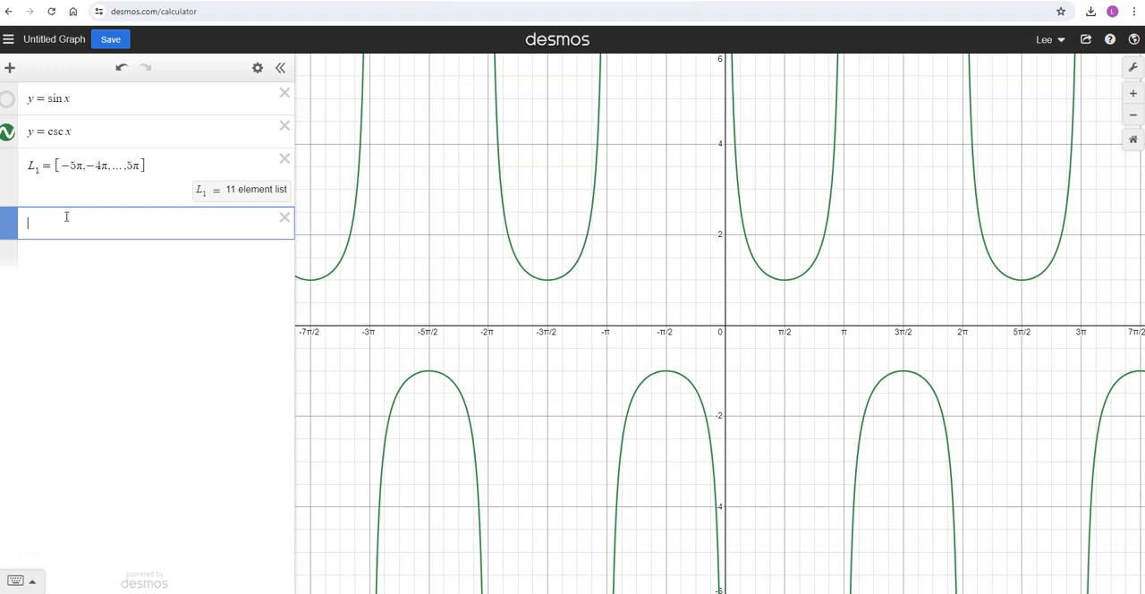
type("x=L")
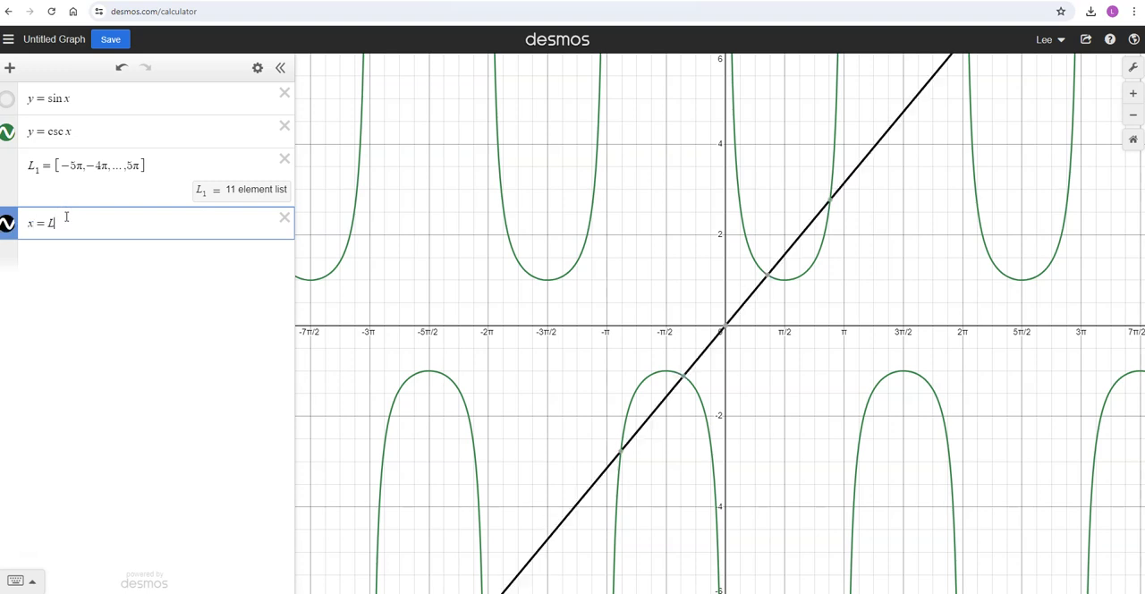
type("_1")
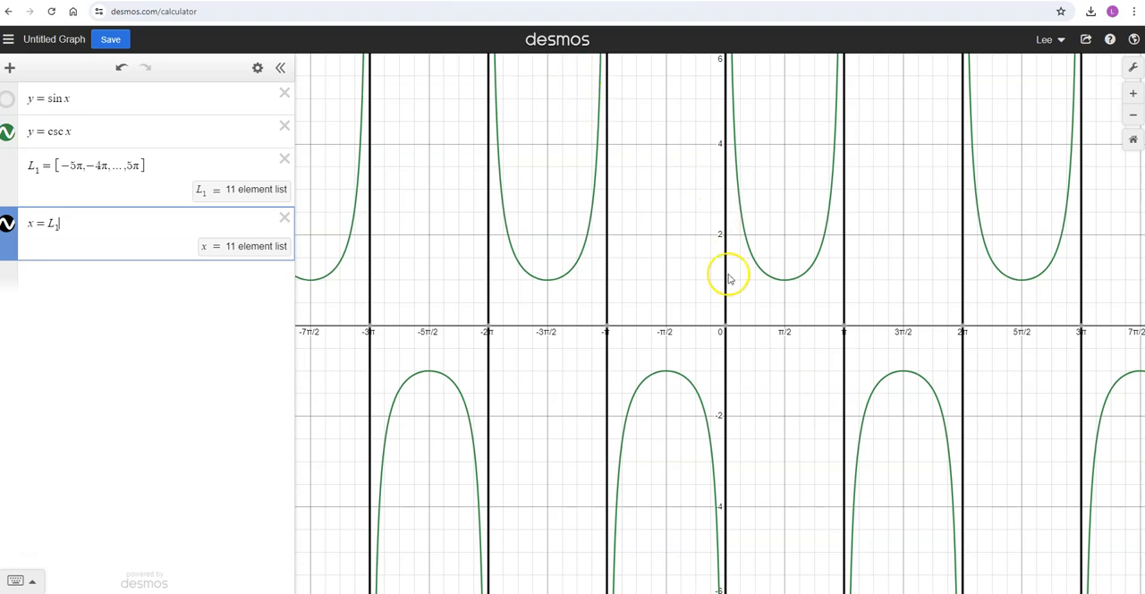
Style the x = L_1 lines as dashed and red with a thickness of 2.
left_click(257, 67)
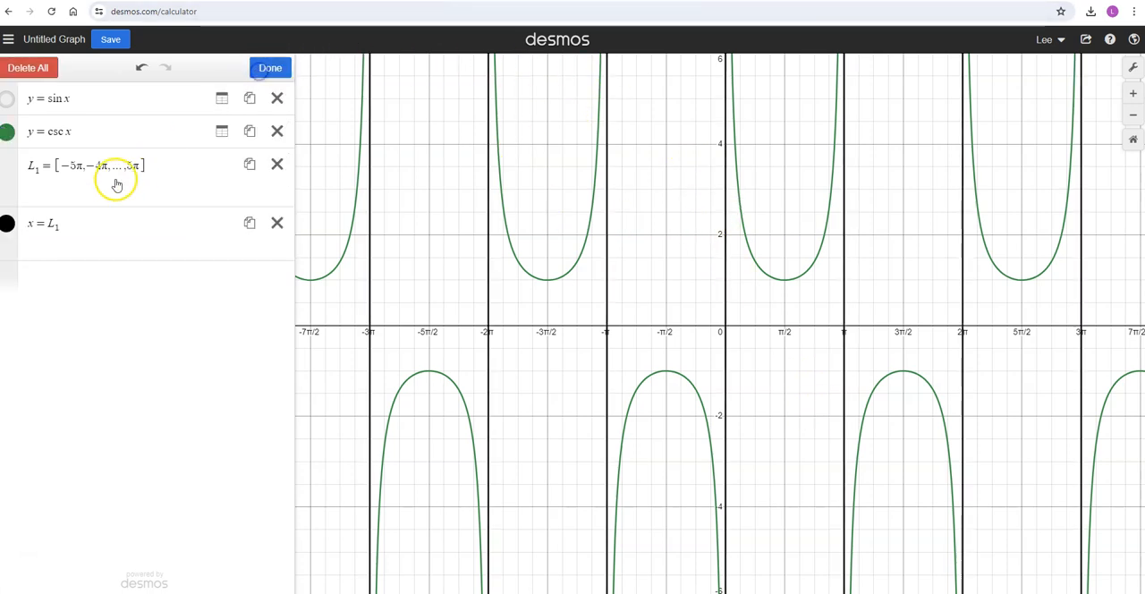
left_click(7, 225)
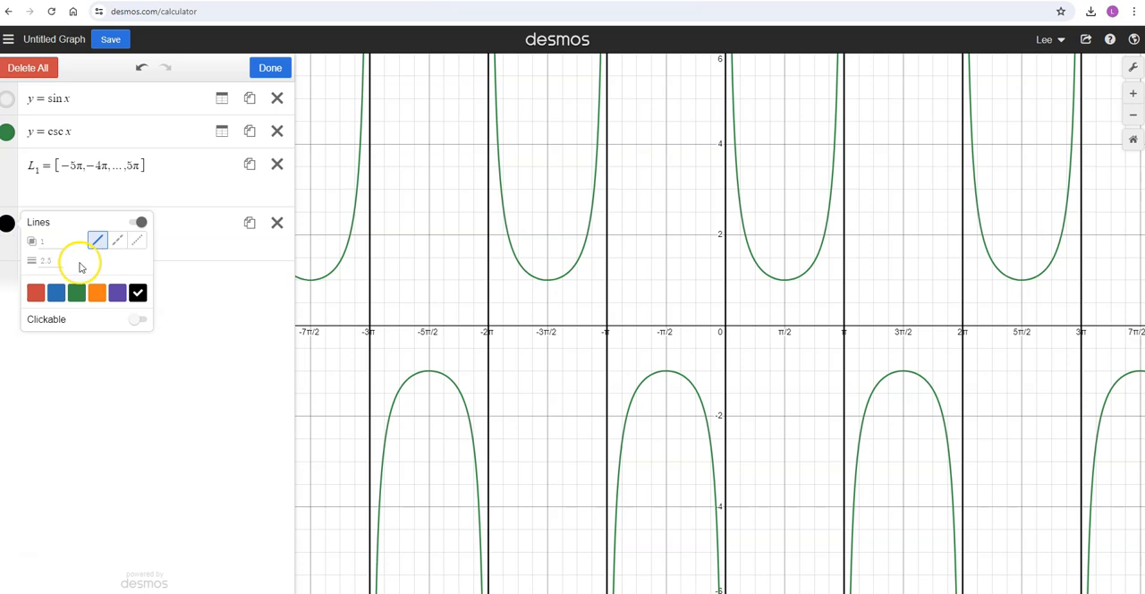
left_click(119, 244)
left_click(51, 262)
type("1")
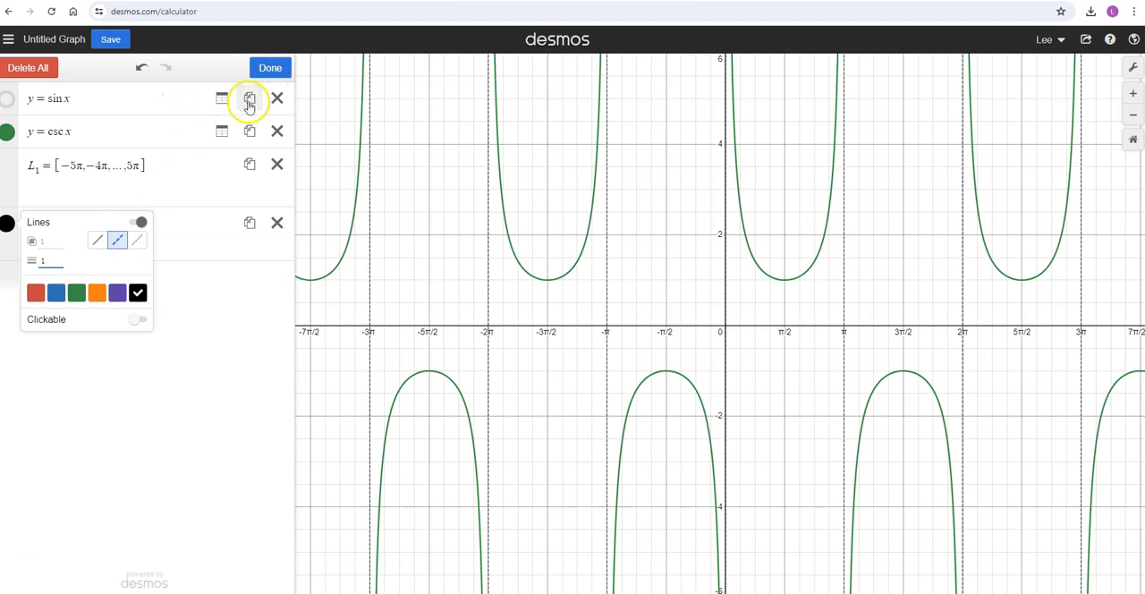
left_click(35, 294)
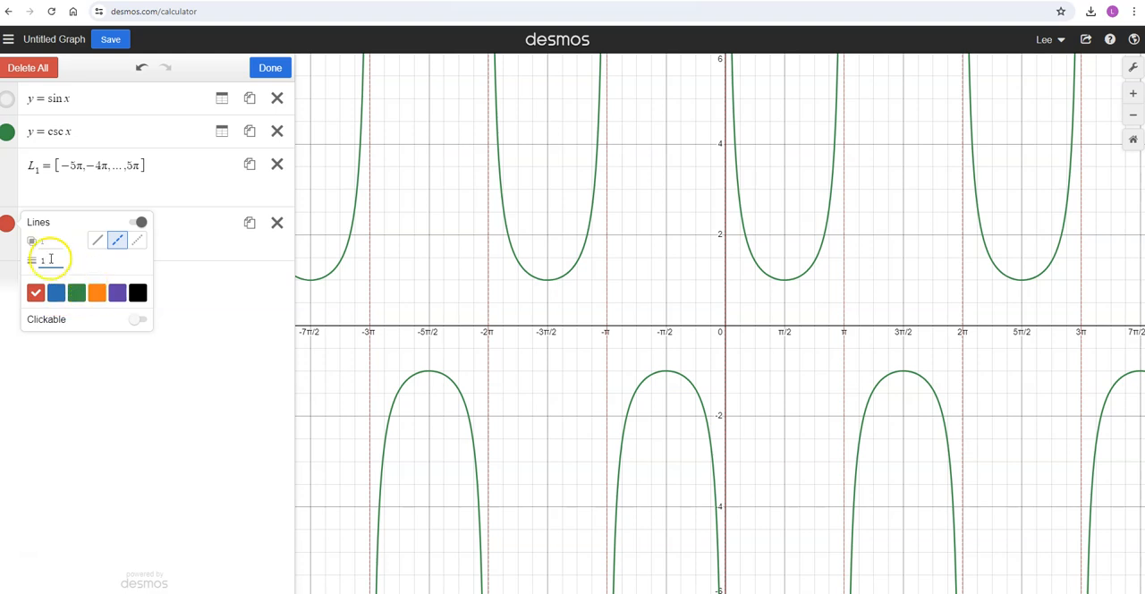
type("2")
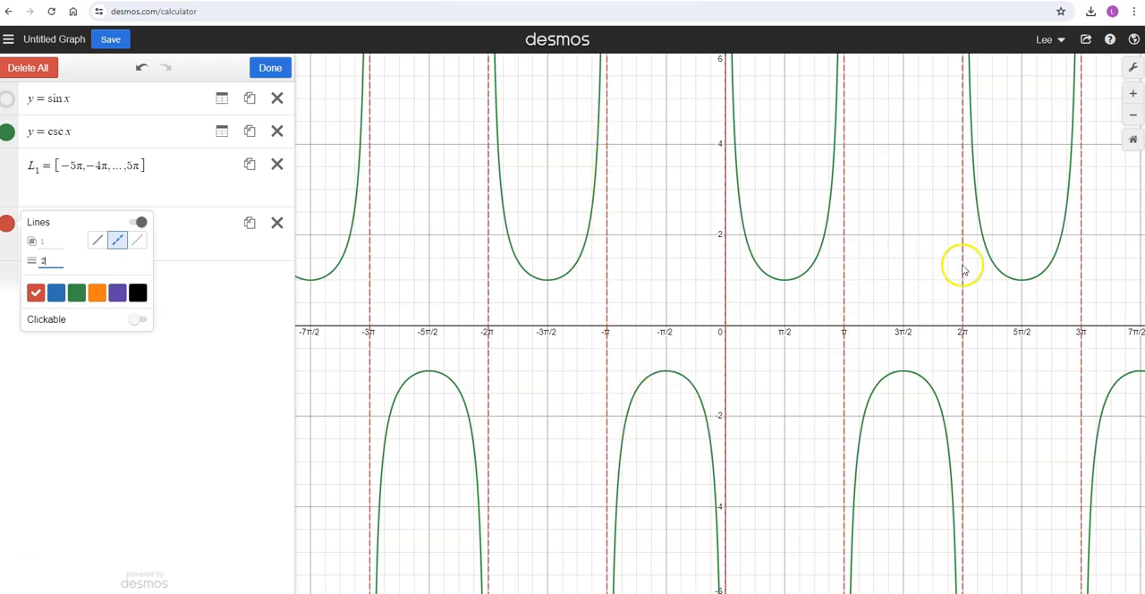
left_click(89, 127)
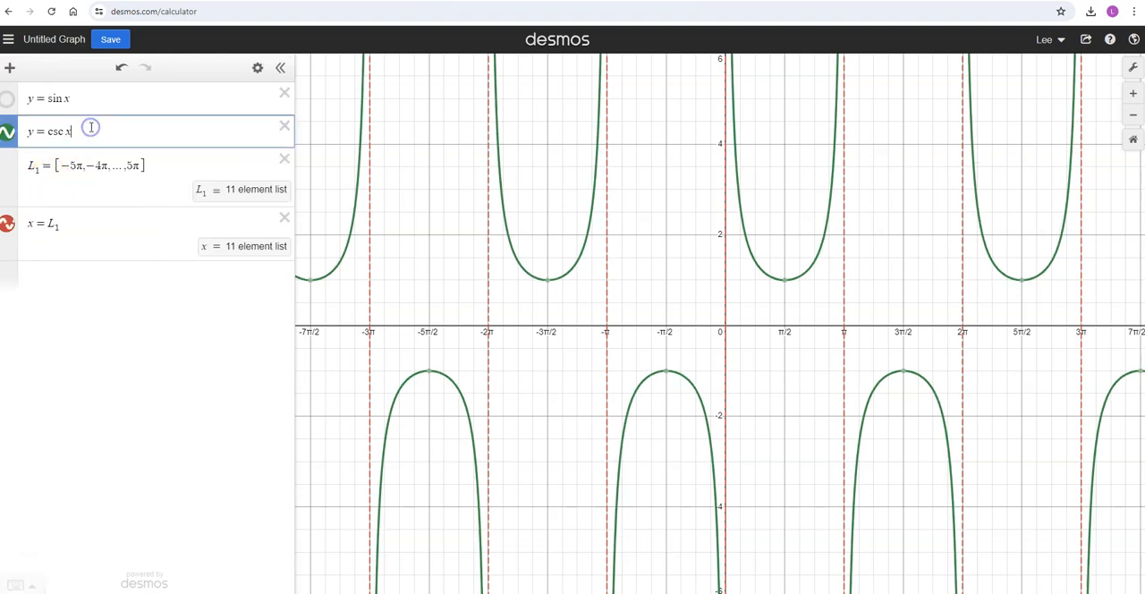
Graph y = cot x and compare its curve with the dashed asymptotes over a wider range.
left_click(66, 278)
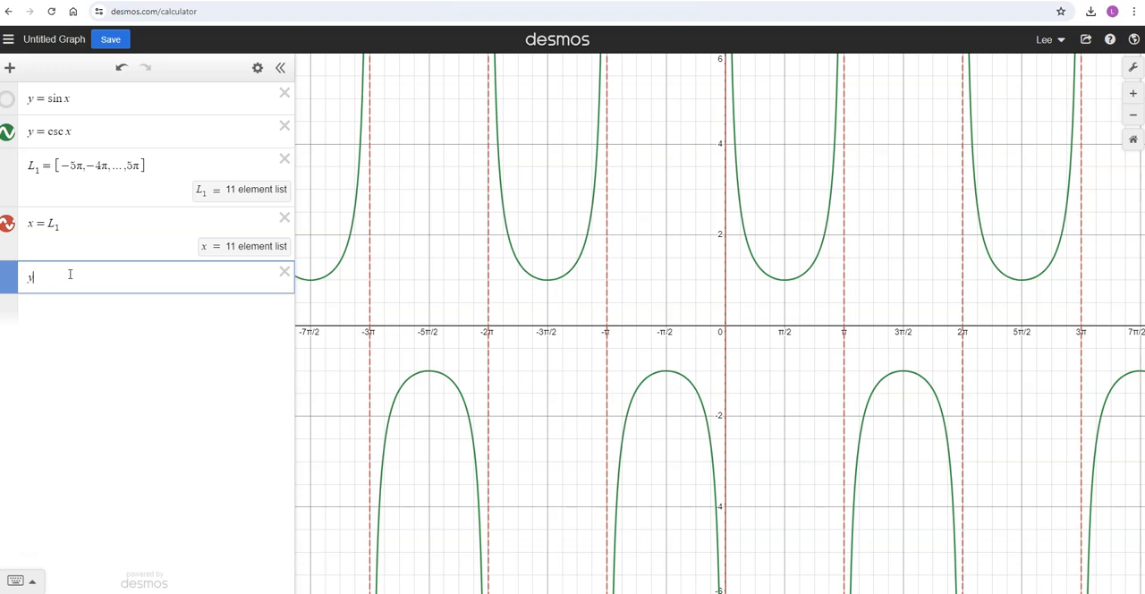
type("y = cot x")
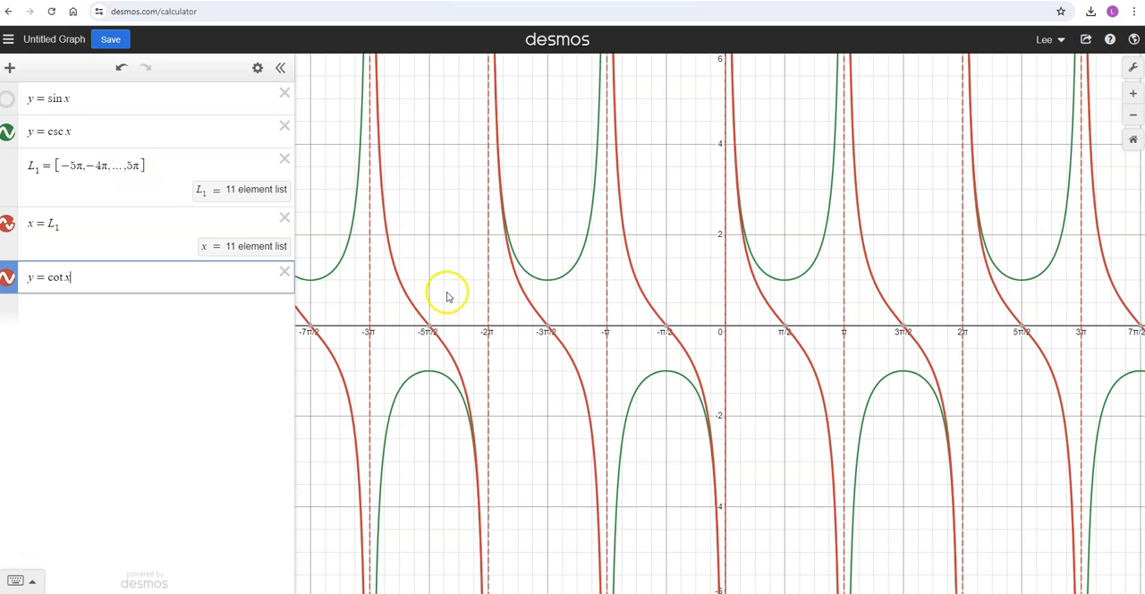
scroll(590, 299, "down", 4)
scroll(590, 300, "down", 3)
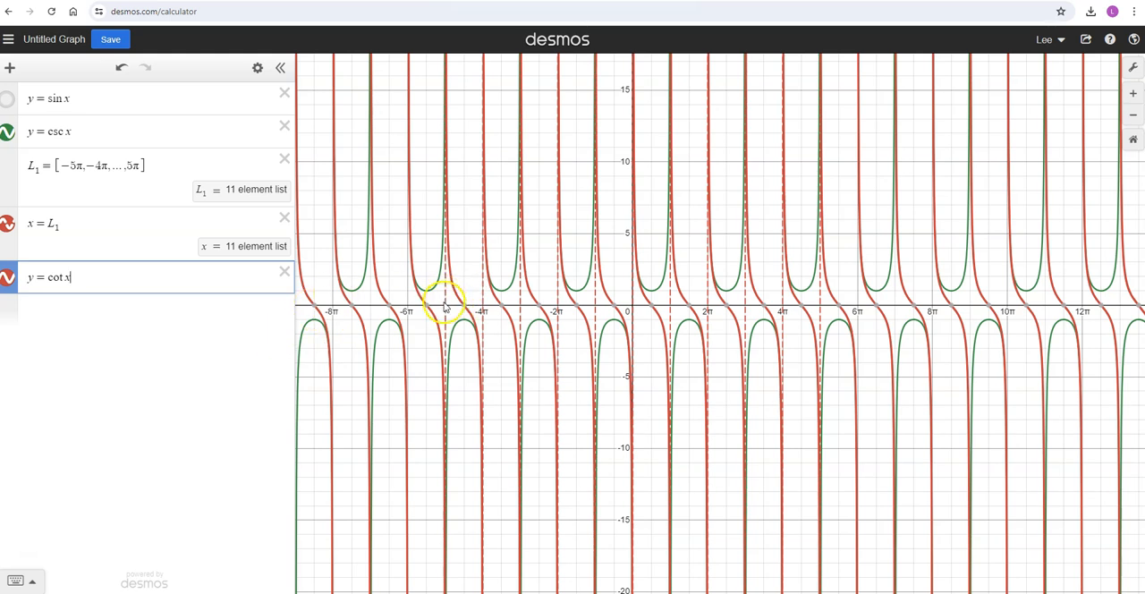
mouse_move(318, 306)
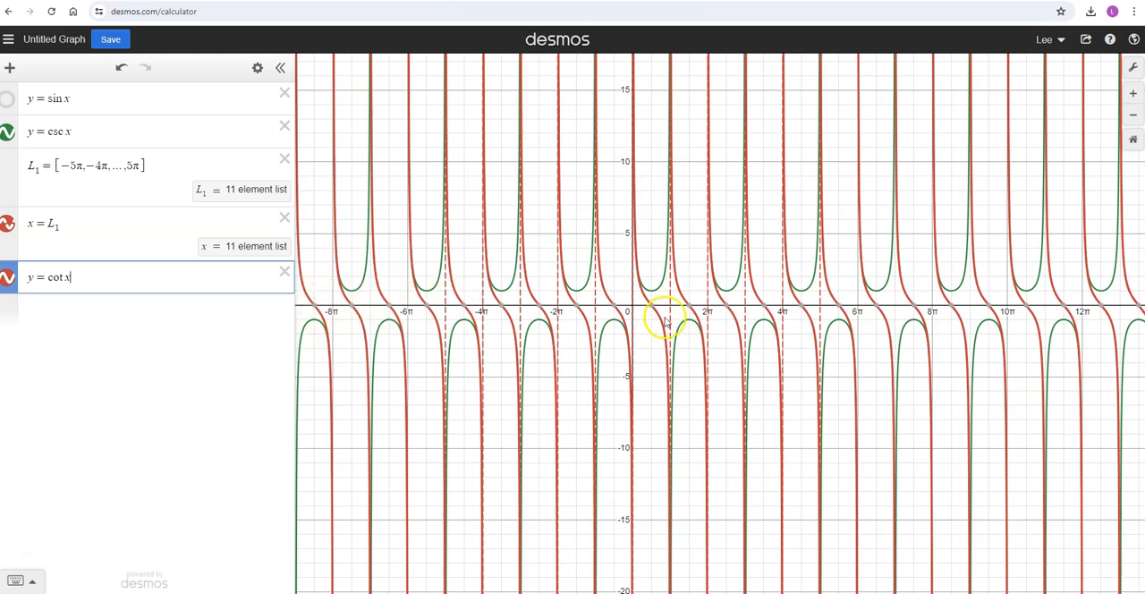
mouse_move(726, 308)
scroll(726, 308, "up", 3)
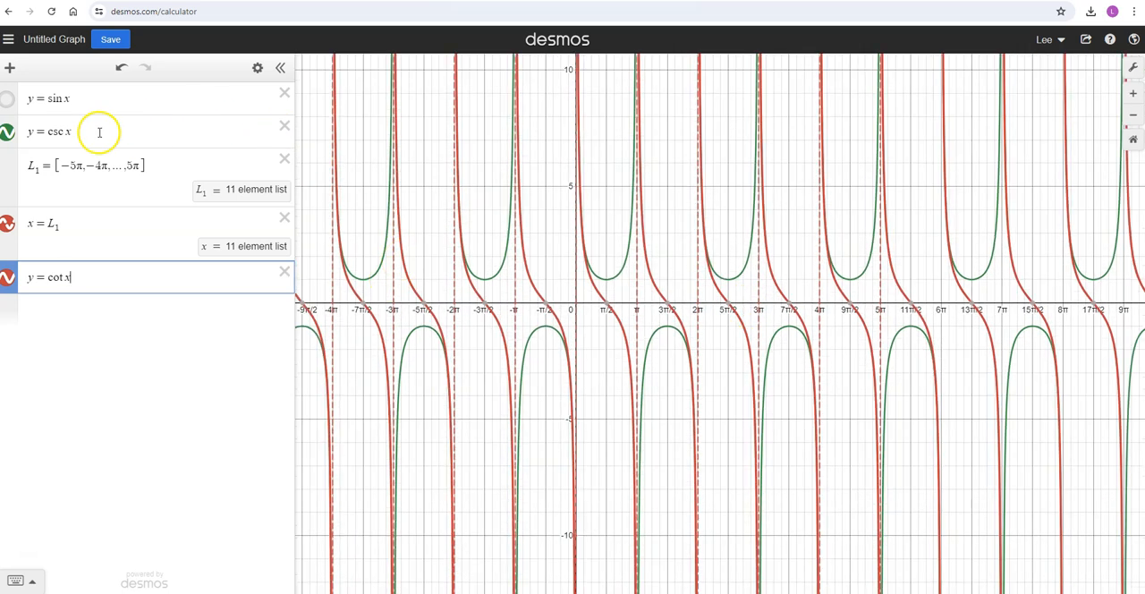
Hide the cotangent curve and show the sine curve again.
left_click(7, 280)
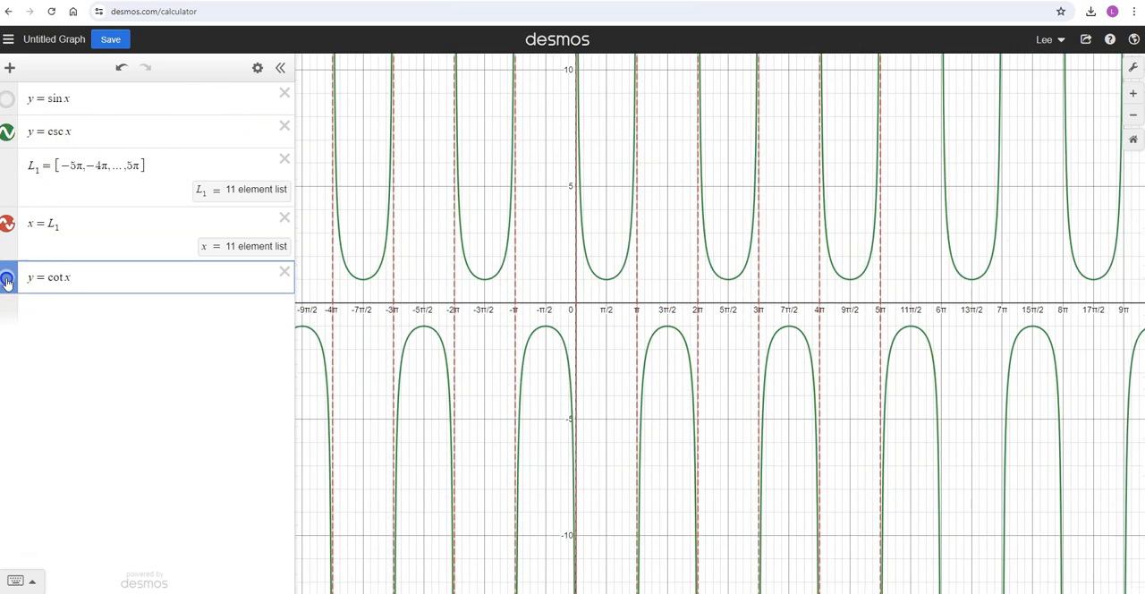
left_click(7, 99)
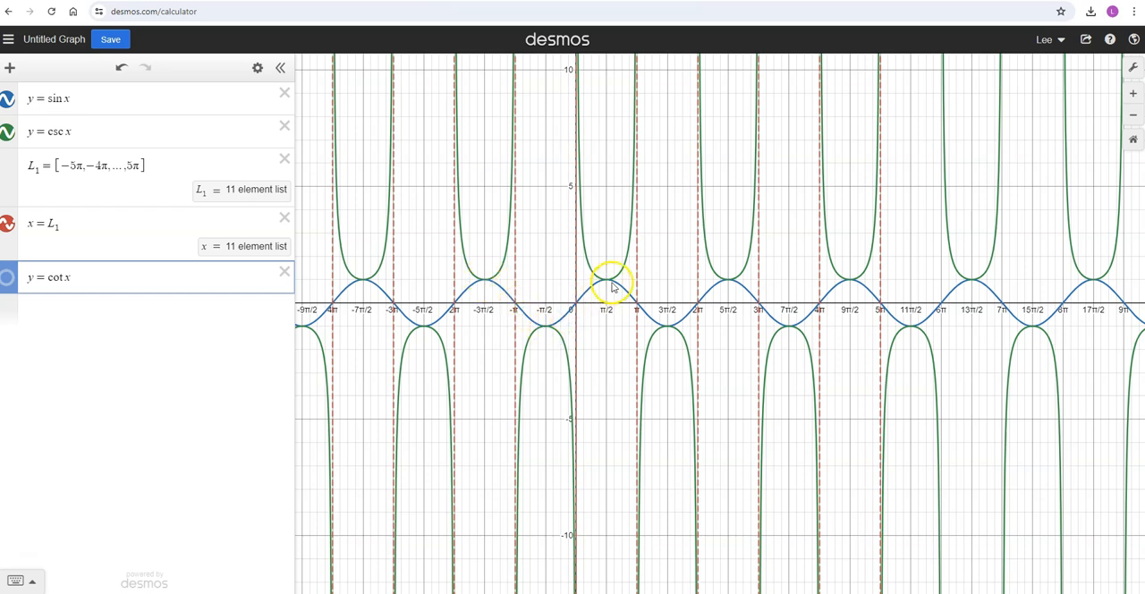
Multiply both the sine and cosecant functions by a slider parameter a, and set a to 3.
left_click(48, 99)
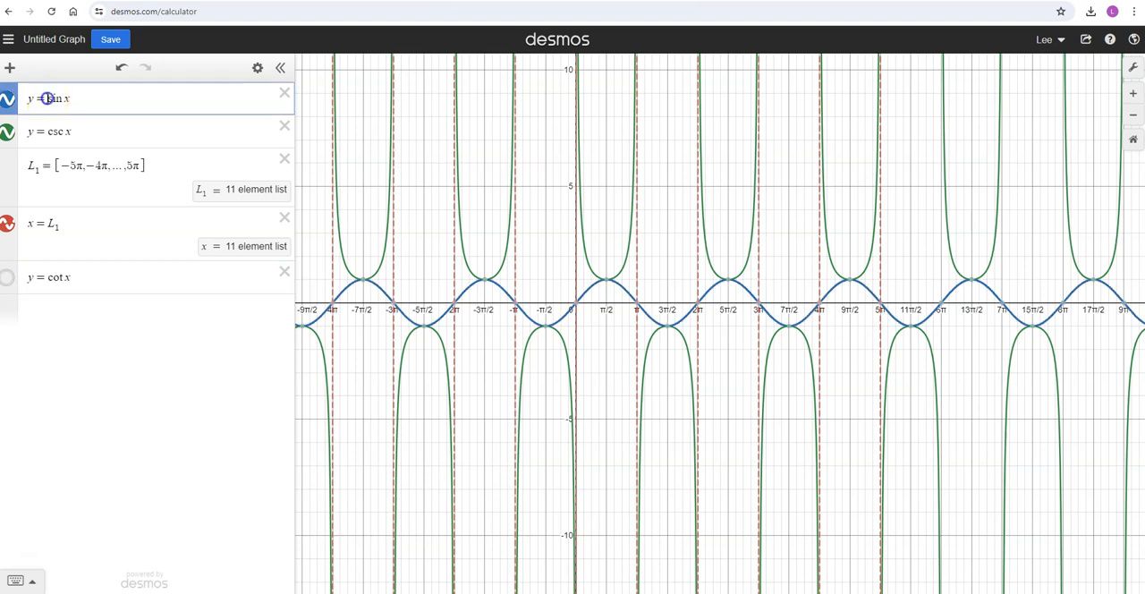
type("a")
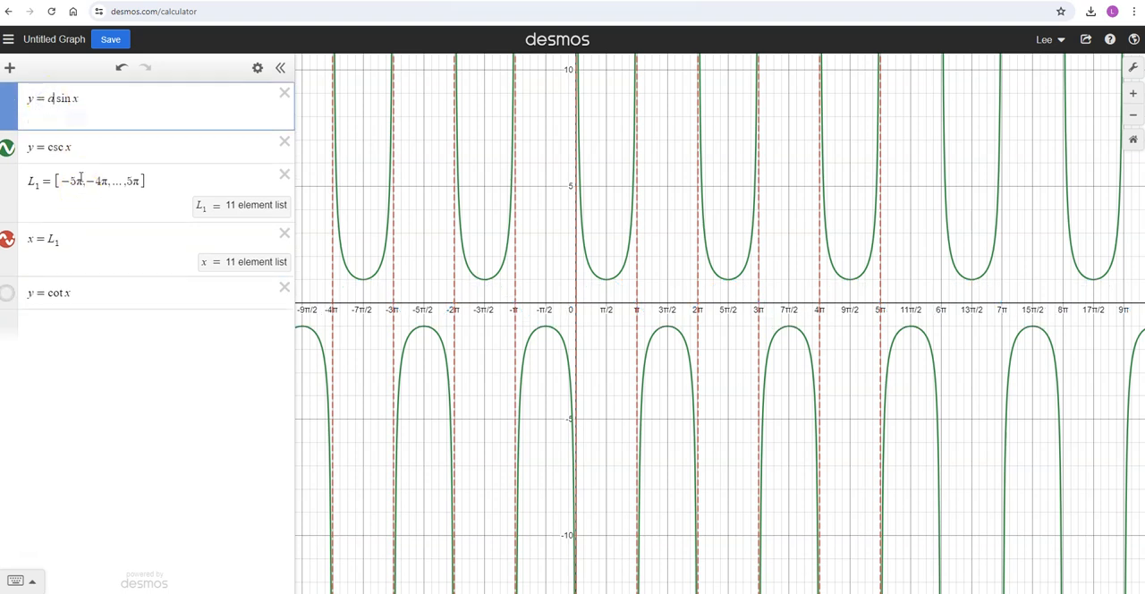
left_click(48, 147)
type("a")
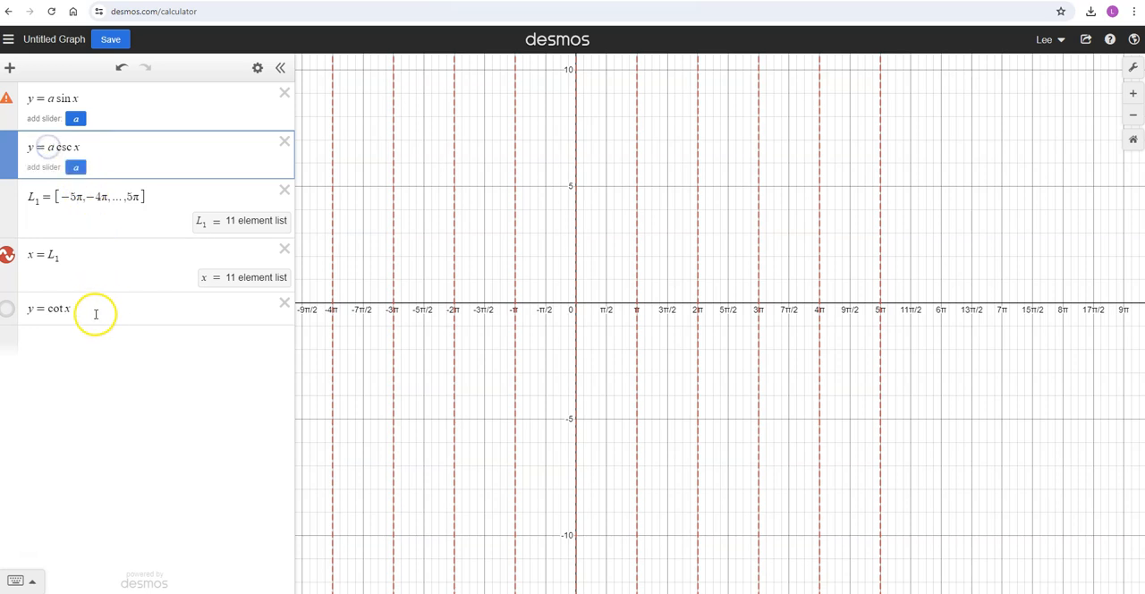
left_click(75, 166)
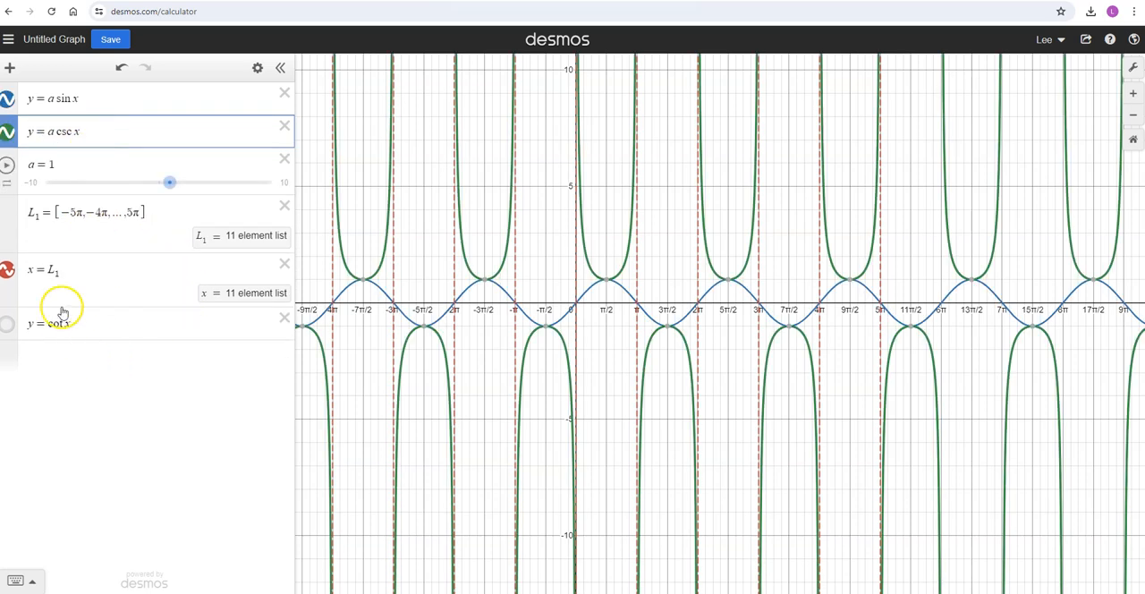
left_click_drag(170, 180, 193, 182)
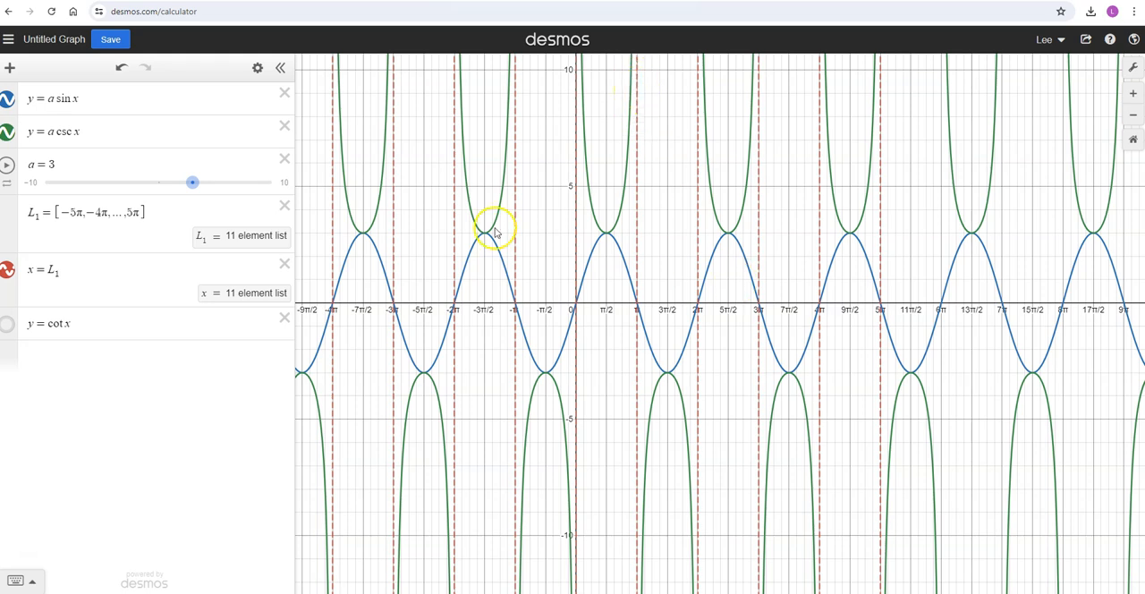
Style the y = a sin x curve as a dashed red line with a thickness of 2.
left_click(257, 69)
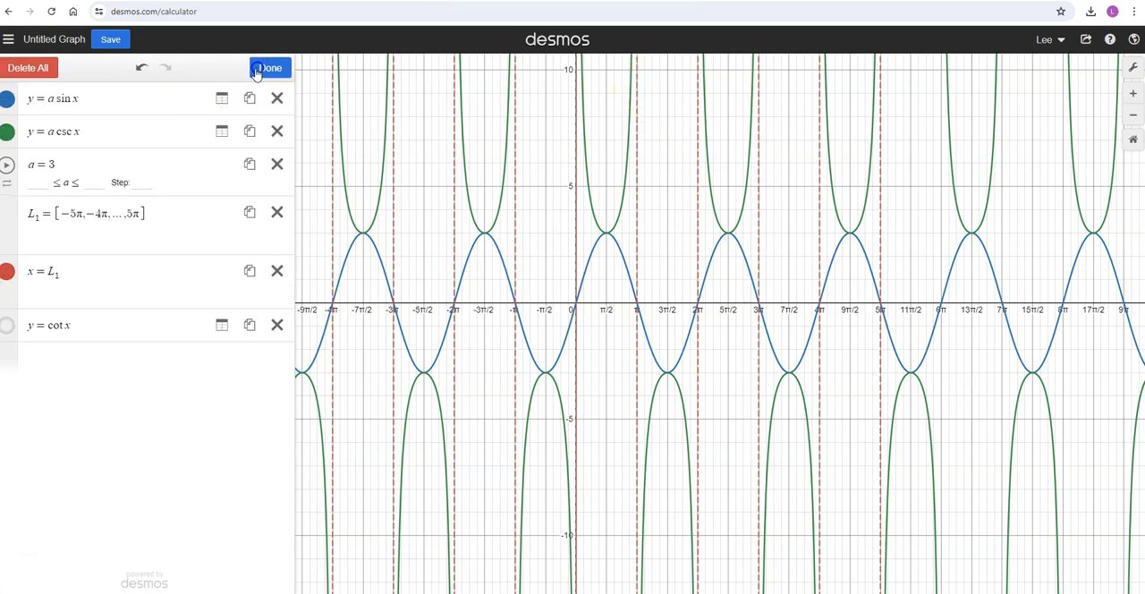
left_click(8, 99)
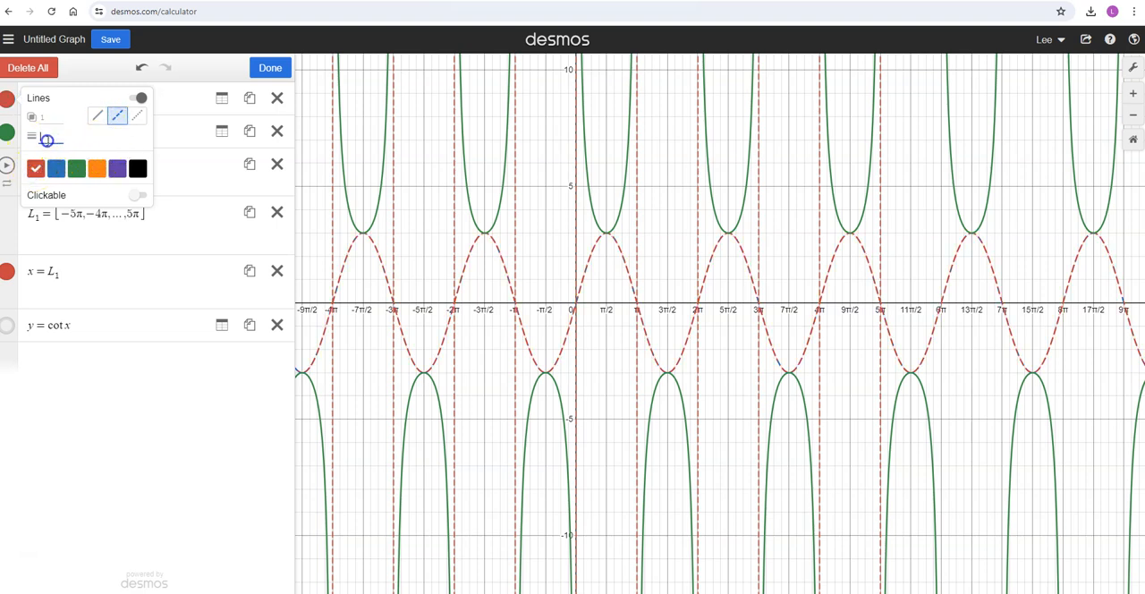
type("2")
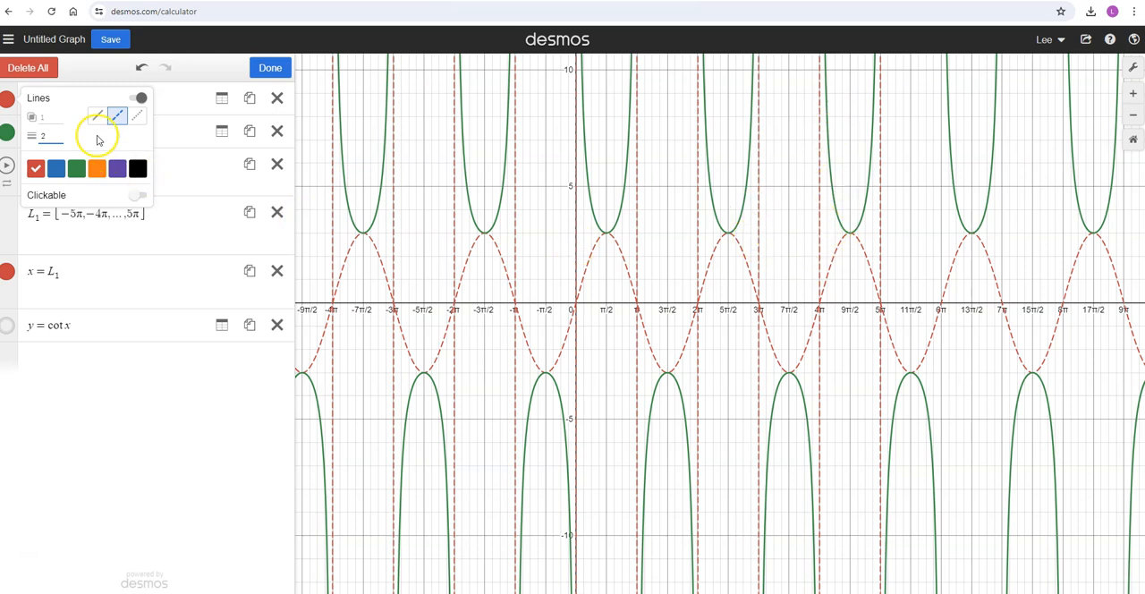
Style the y = a csc x curve in purple with a line thickness of 4.
left_click(13, 136)
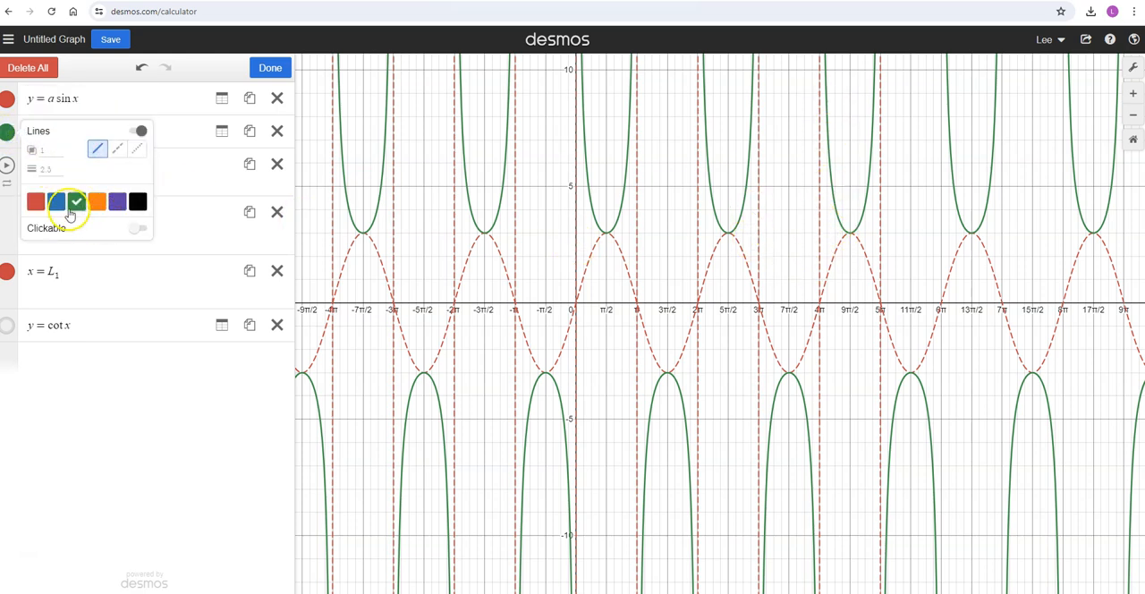
left_click(117, 202)
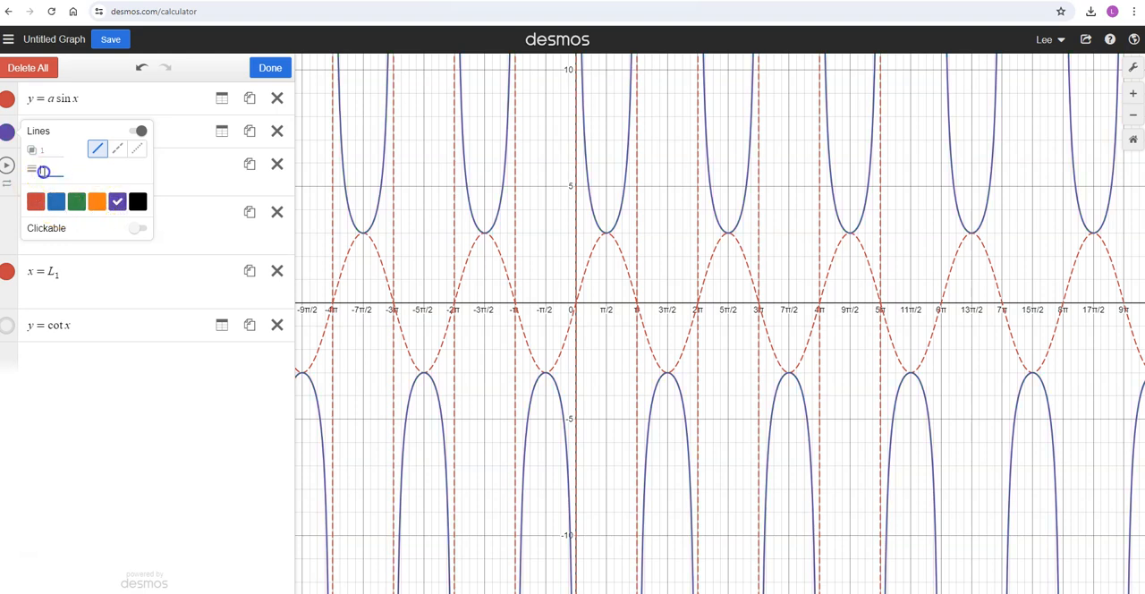
type("4")
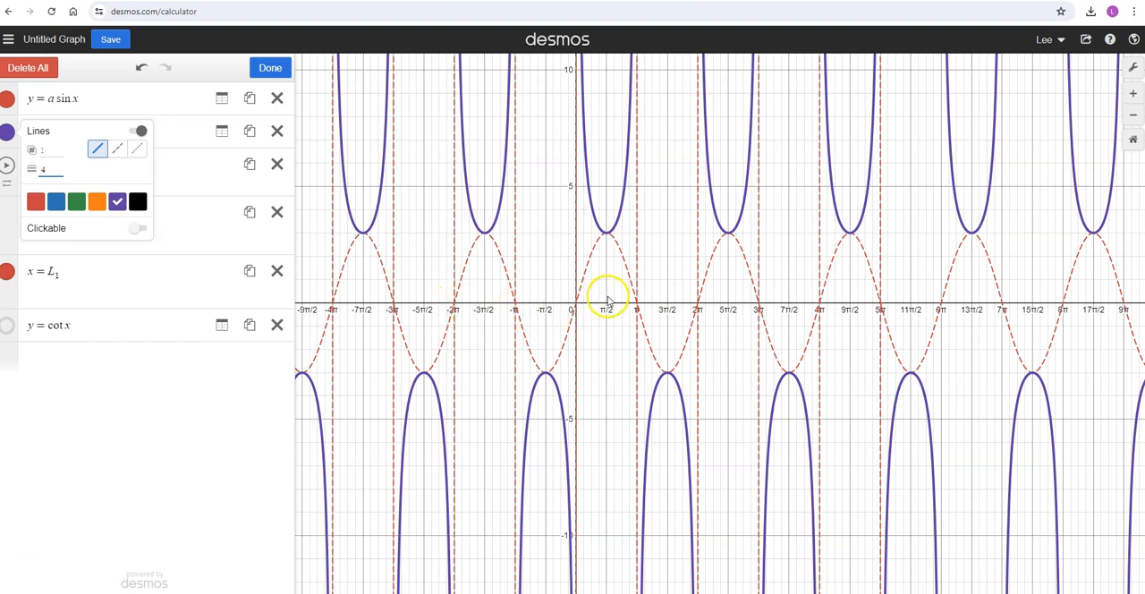
Change the sine function to y = a cos x and the cosecant function to y = a sec x.
scroll(578, 291, "up", 3)
scroll(580, 288, "up", 2)
left_click_drag(557, 275, 656, 303)
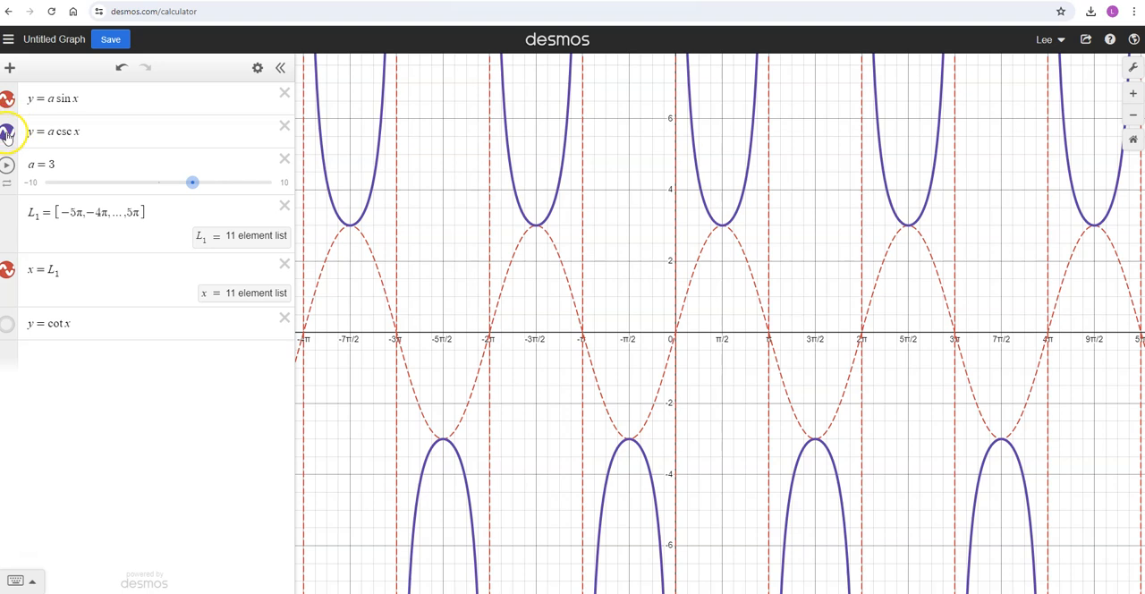
double_click(66, 99)
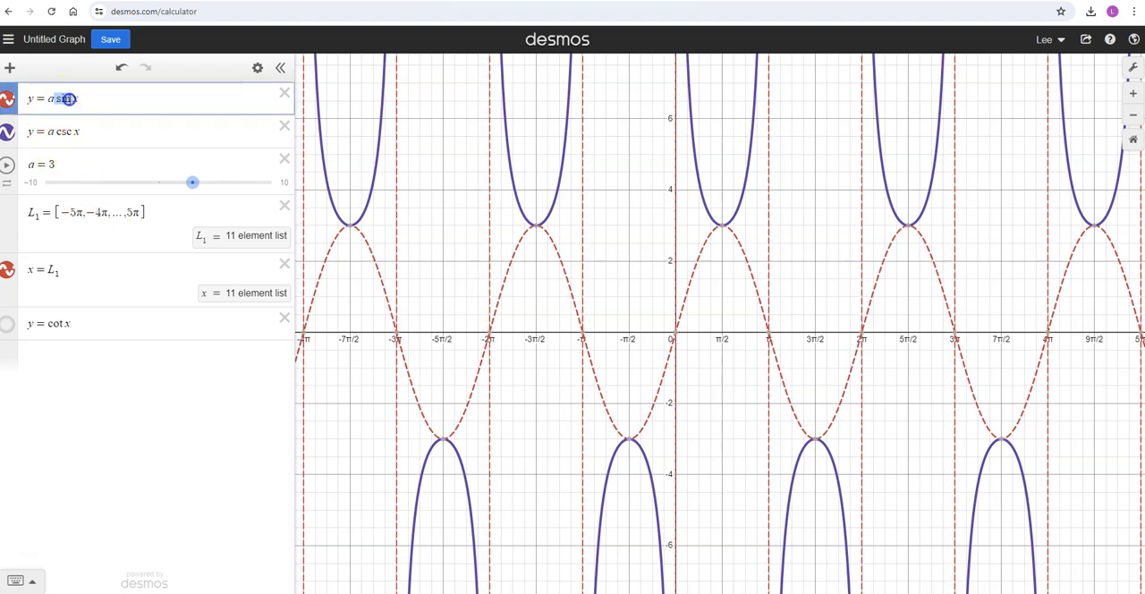
type("cos")
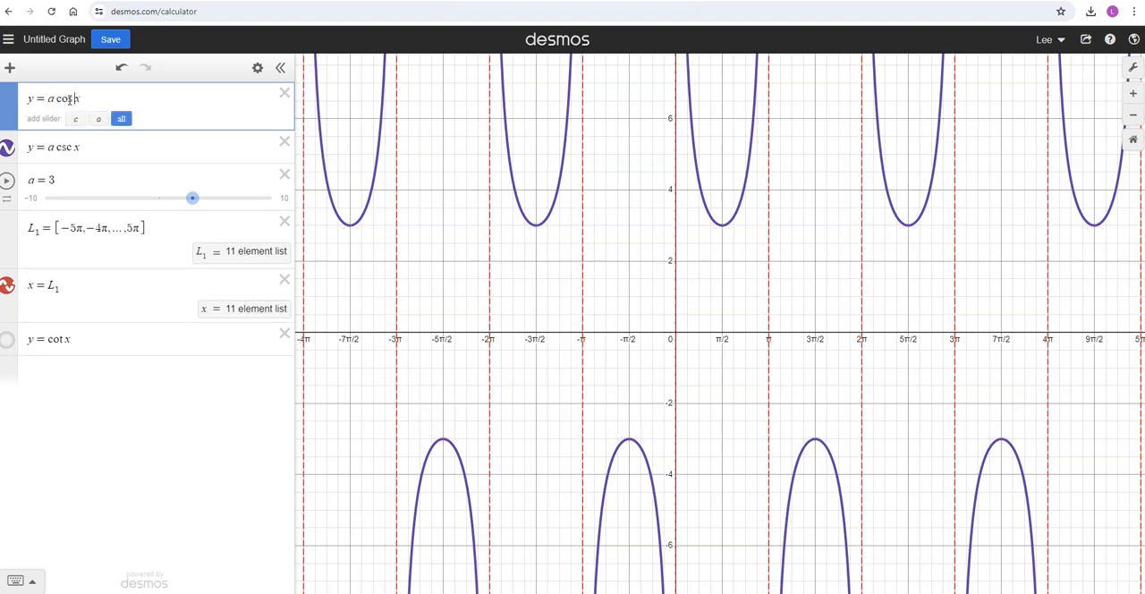
double_click(65, 131)
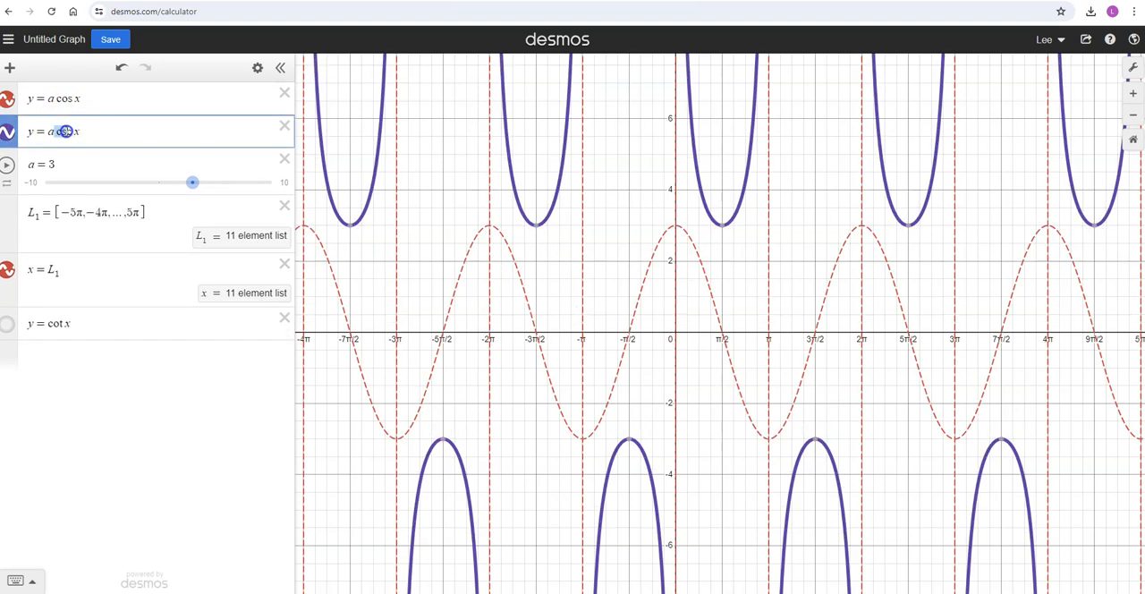
type("s")
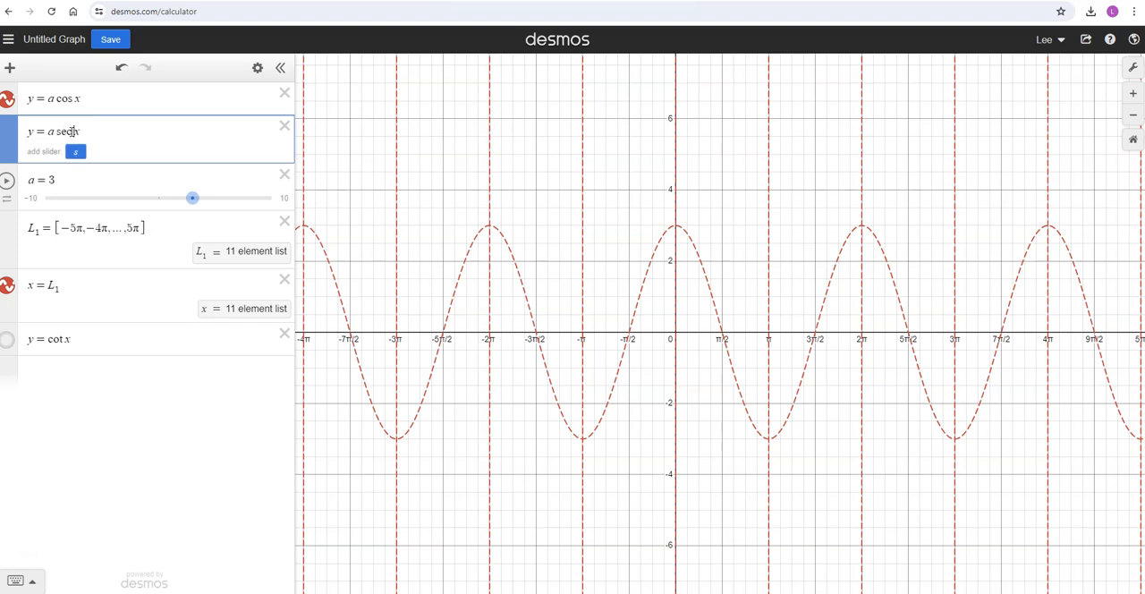
type("ec")
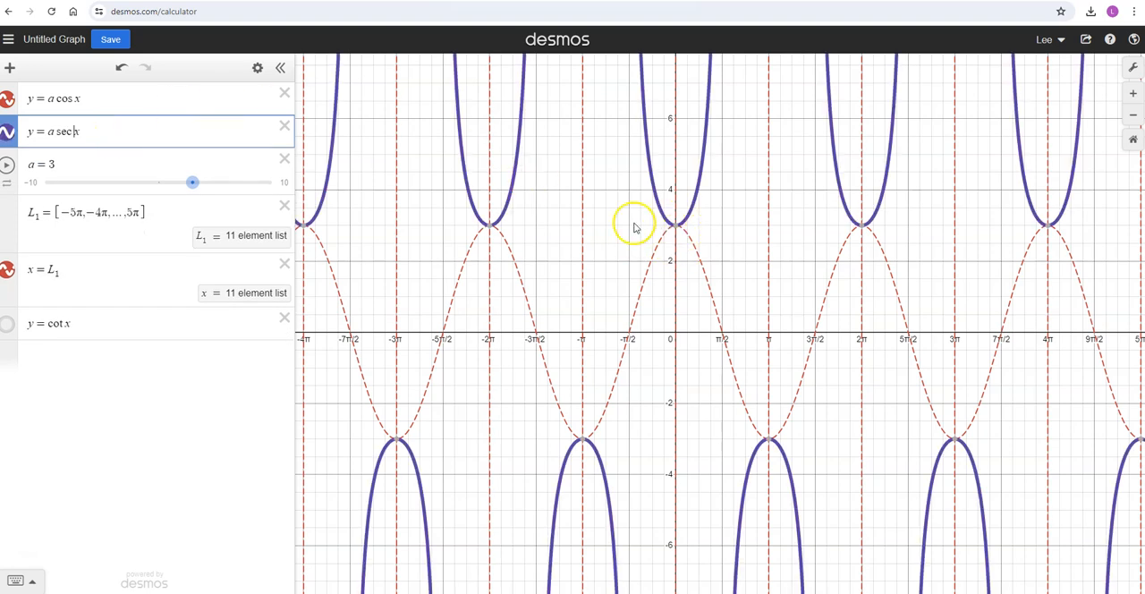
mouse_move(676, 229)
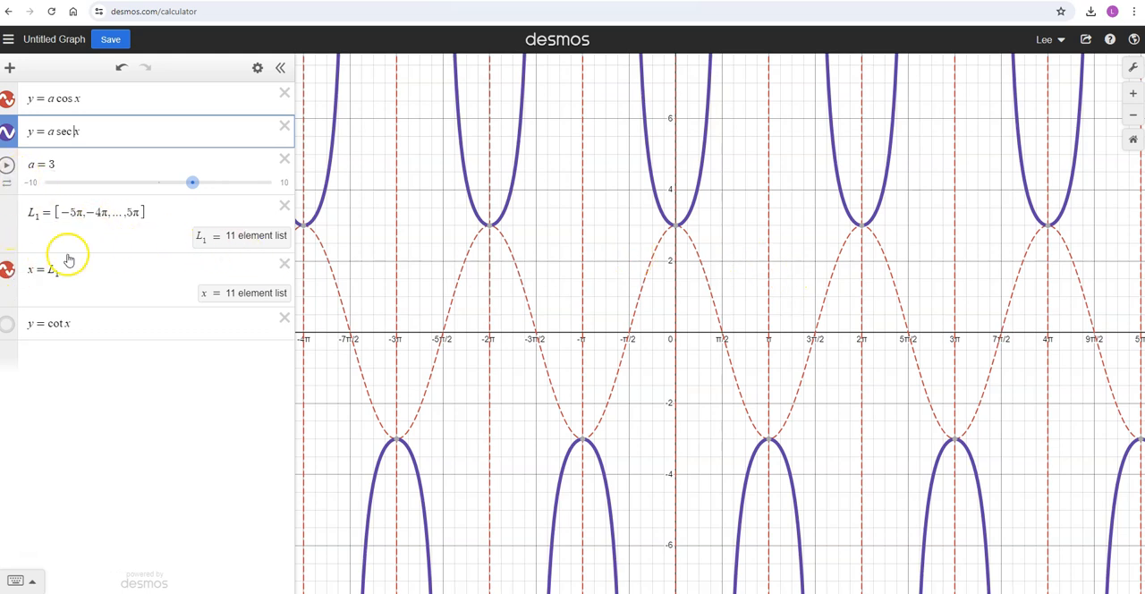
Add a list L_2 = [-11π/2, -9π/2, ..., 11π/2] directly below the L_1 list.
left_click(160, 213)
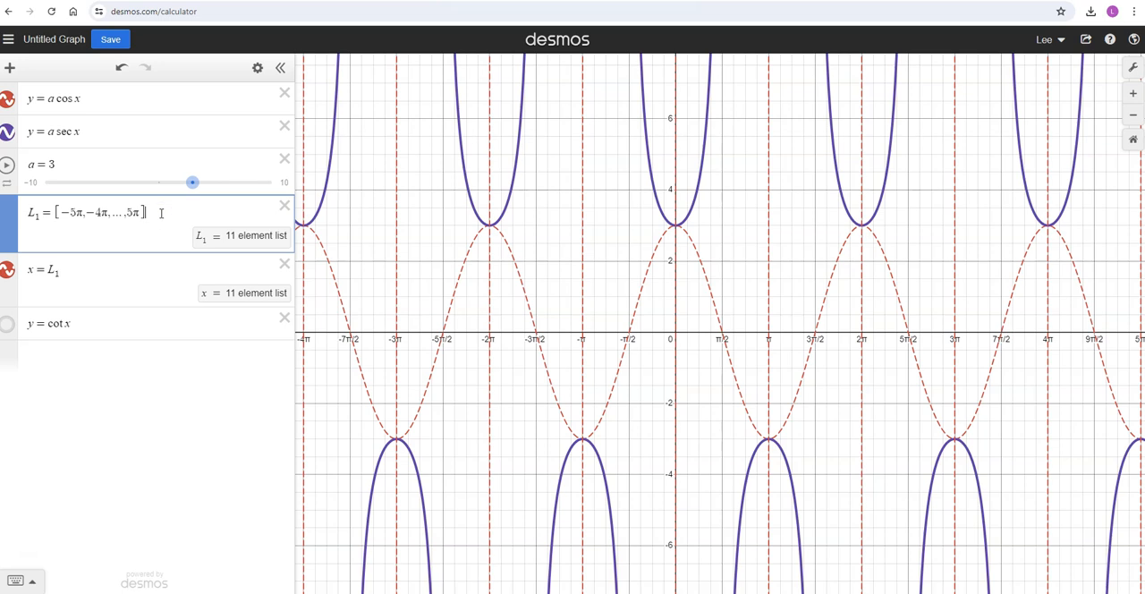
key("Return")
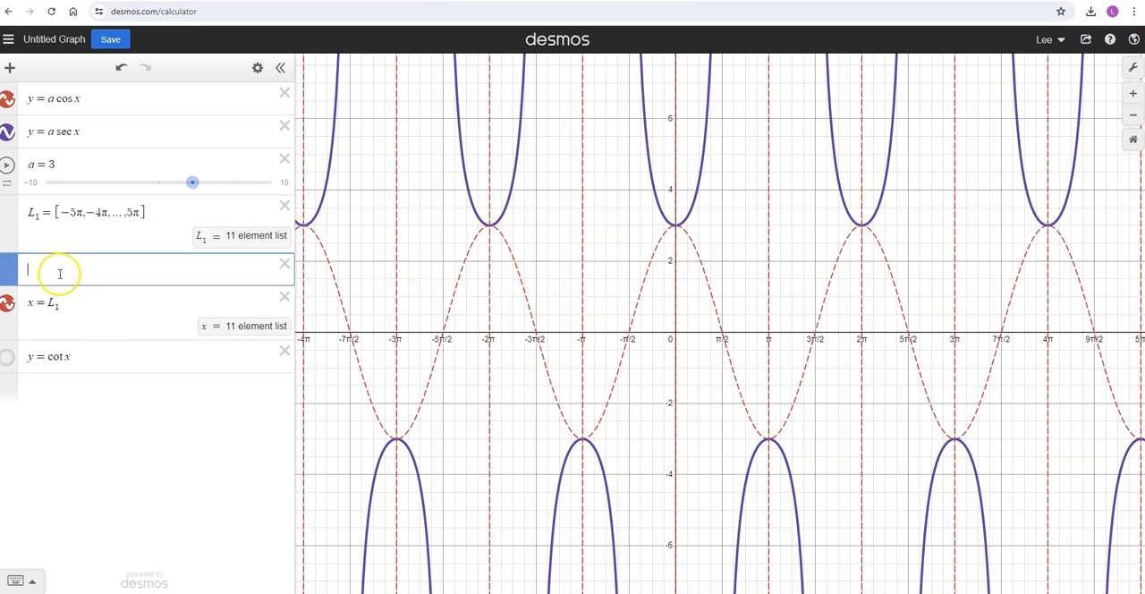
type("L2")
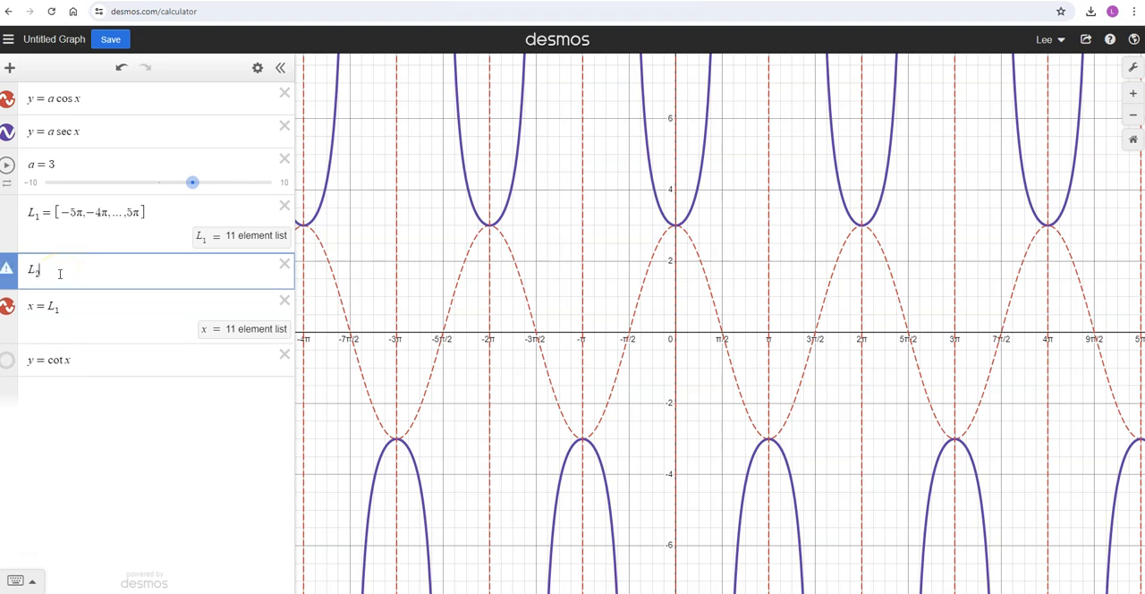
type("=[")
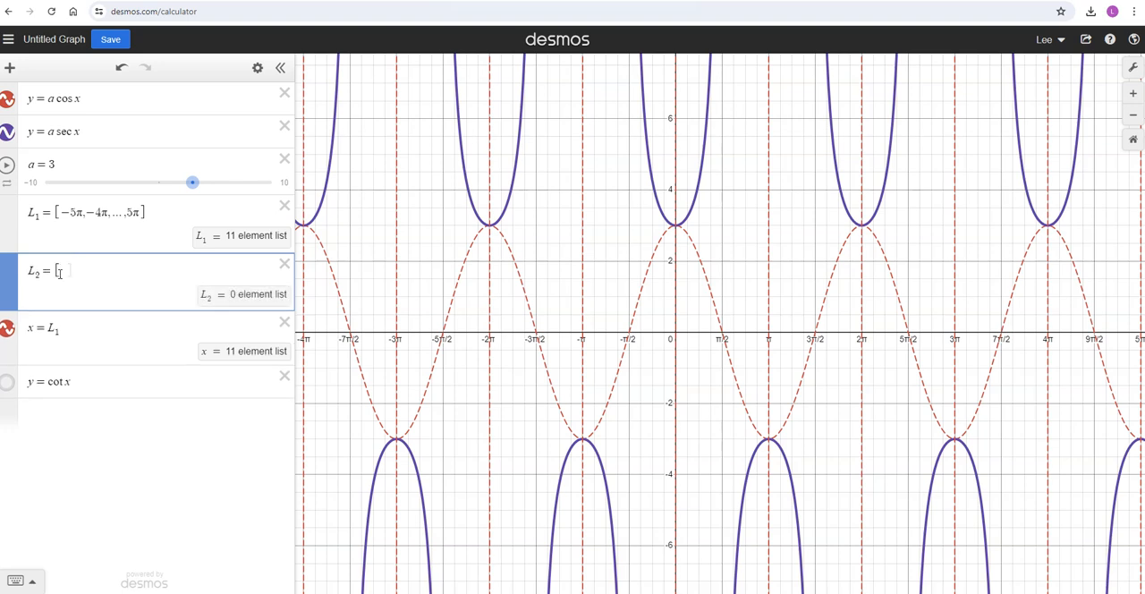
type("-1")
type("1pi/2")
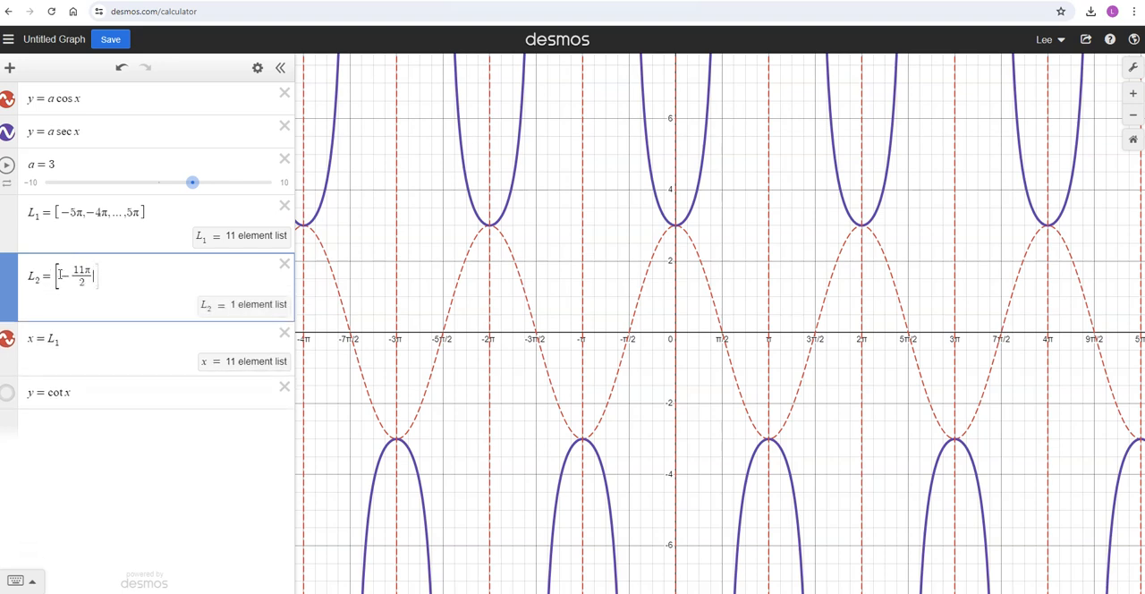
type(",")
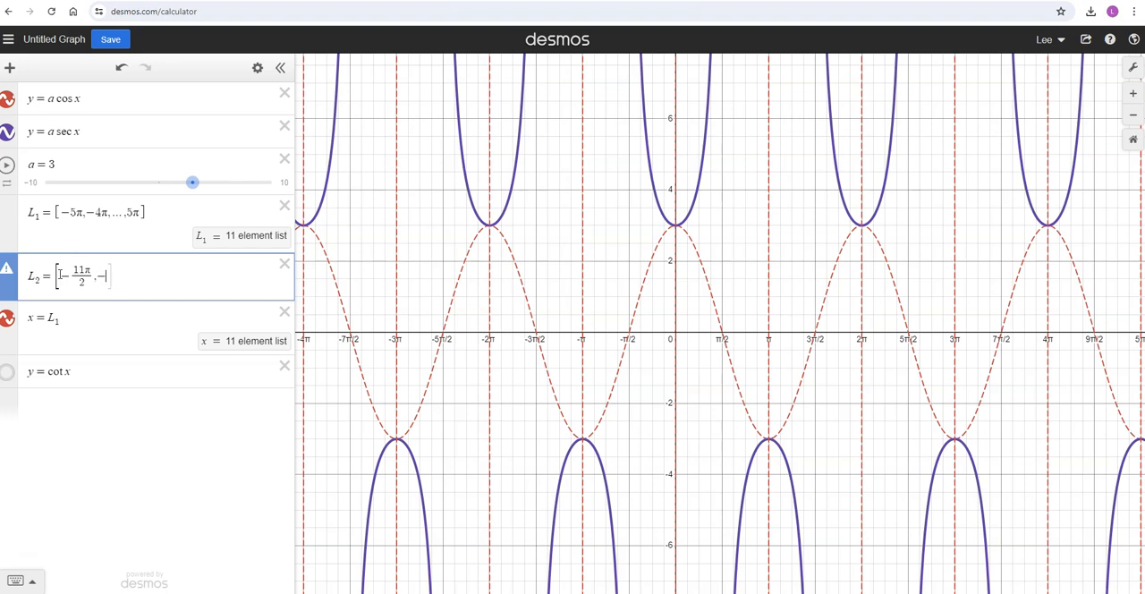
type("-9pi")
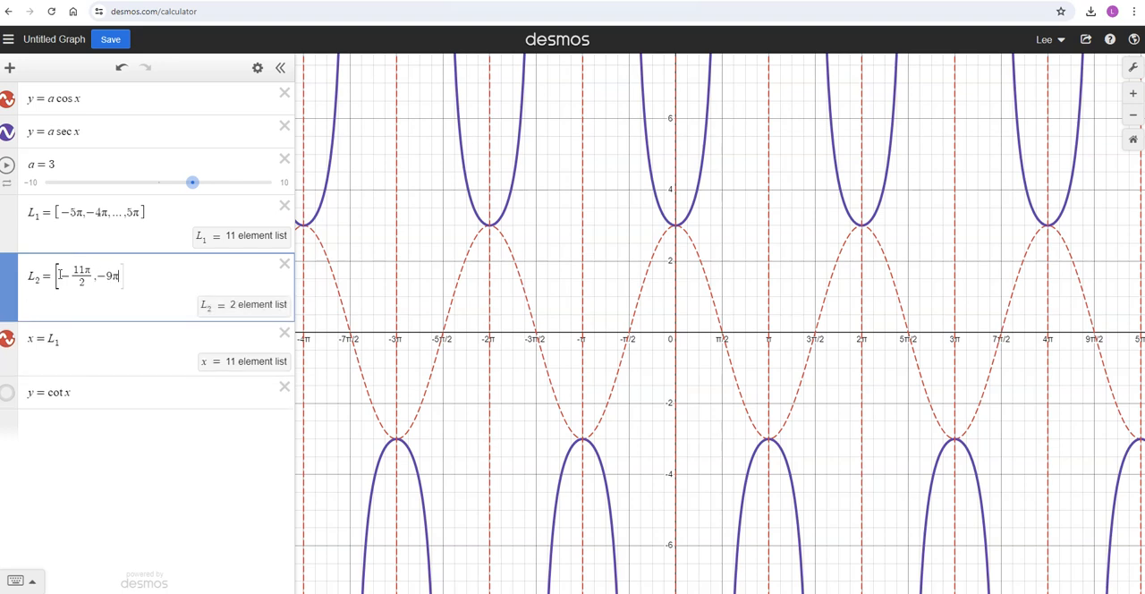
type("]")
key("BackSpace")
type("/2,")
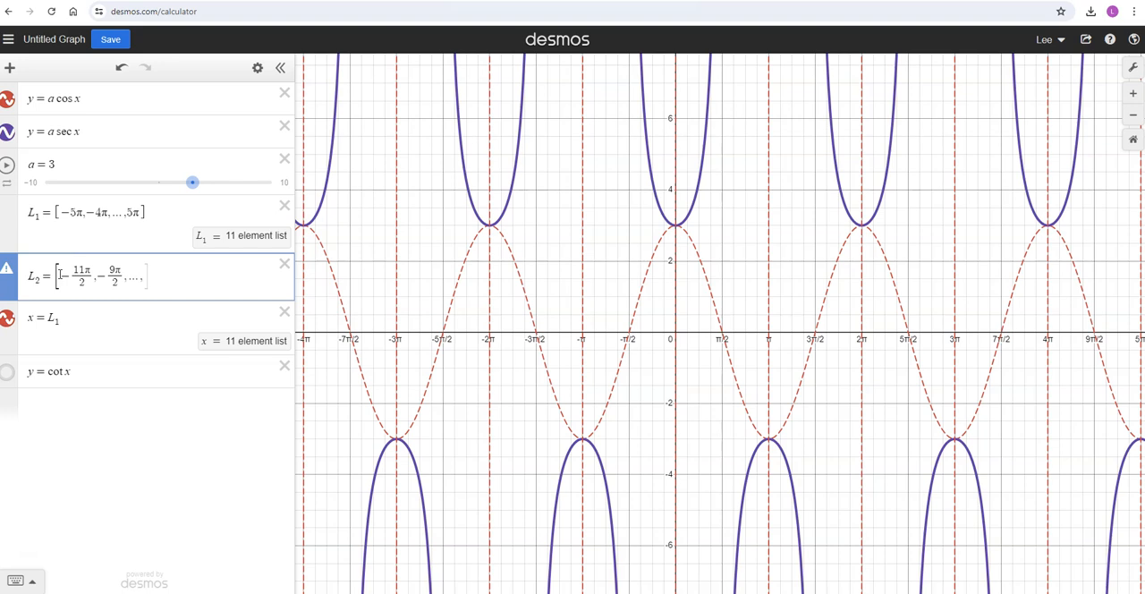
type("...,11")
type("pi/2")
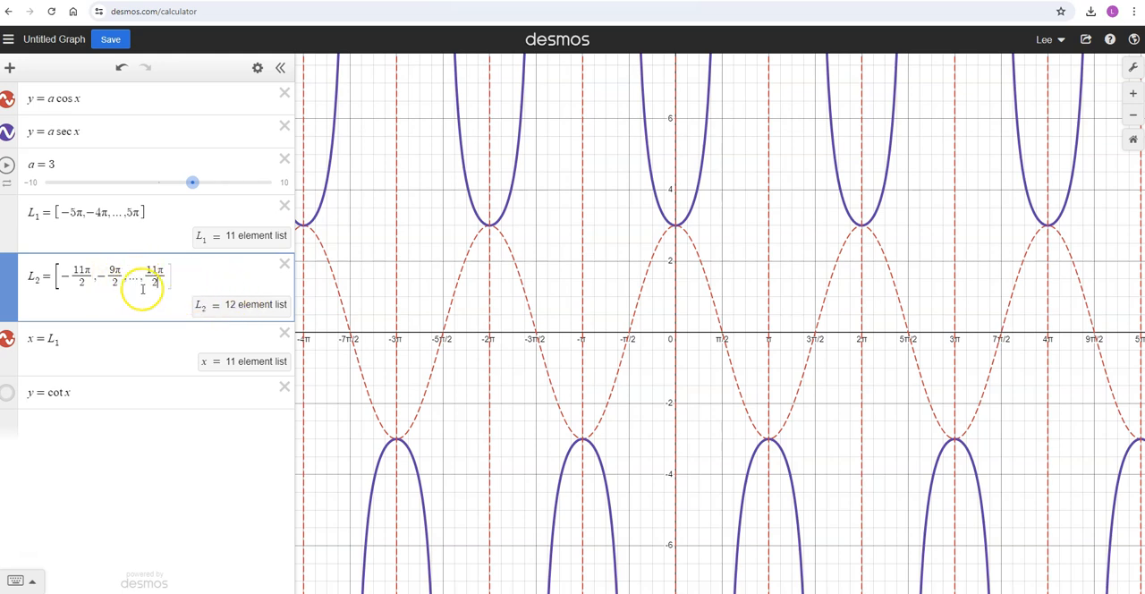
Change the asymptote equation to x = L_2 and check the lines against the secant curve over a wider range.
left_click(58, 340)
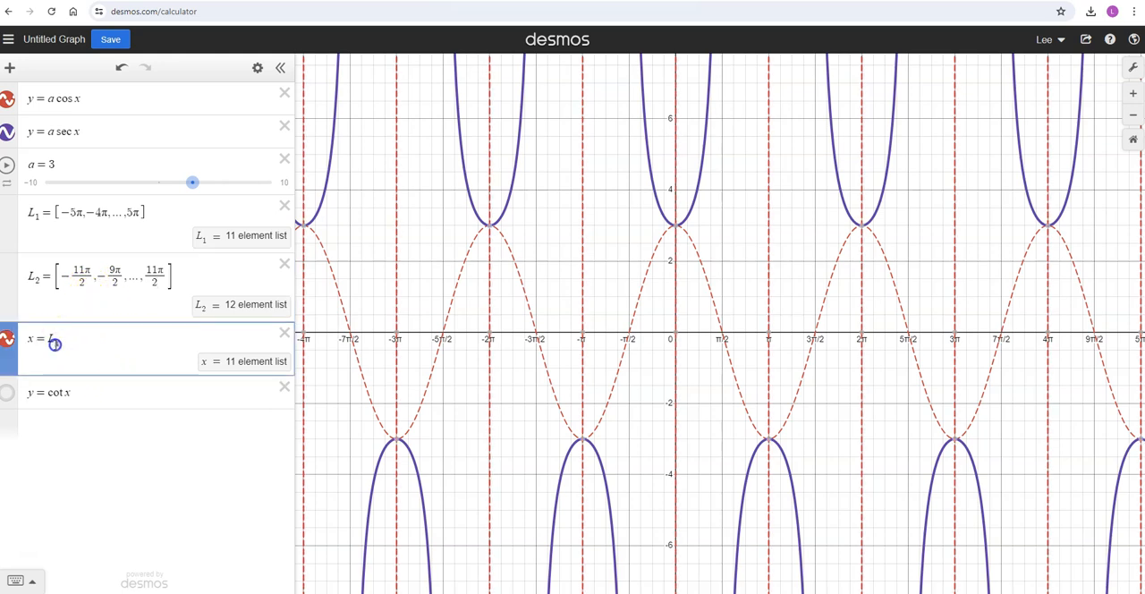
type("2")
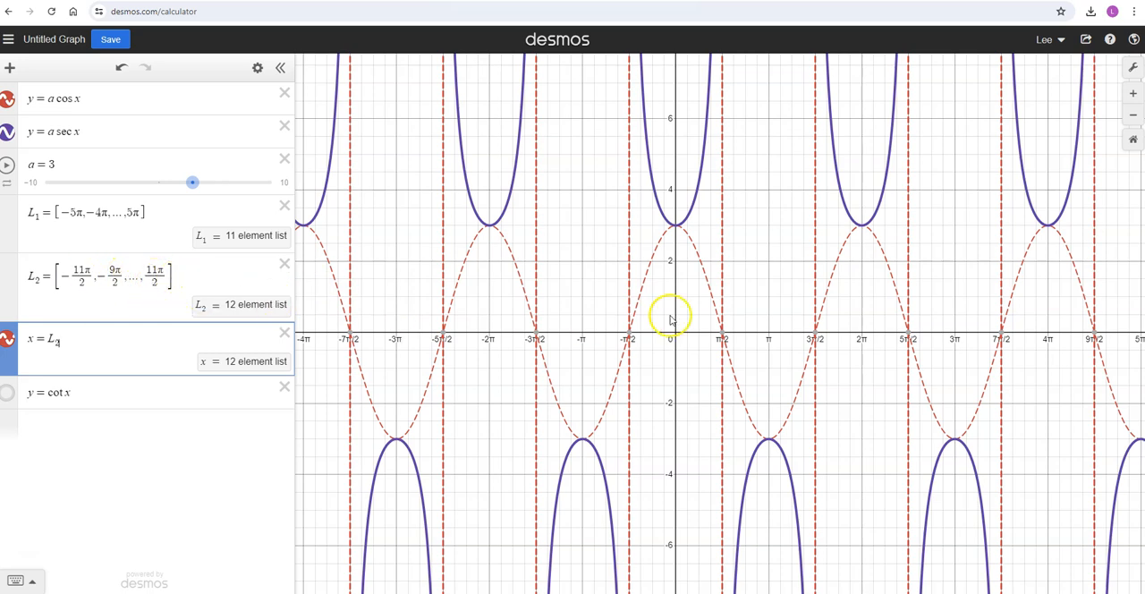
scroll(770, 286, "down", 3)
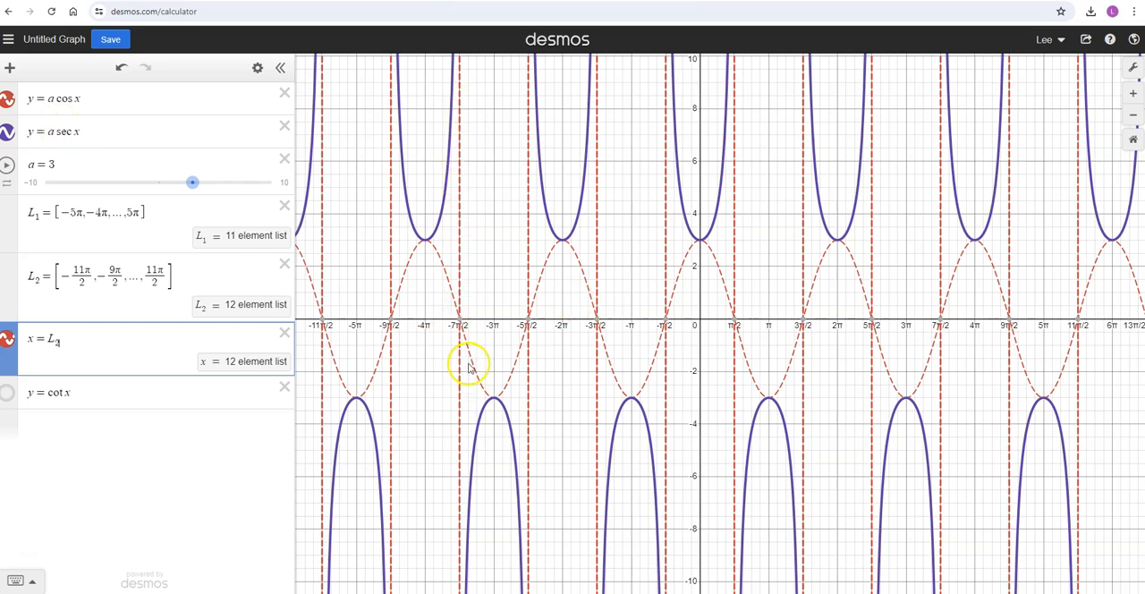
left_click(460, 320)
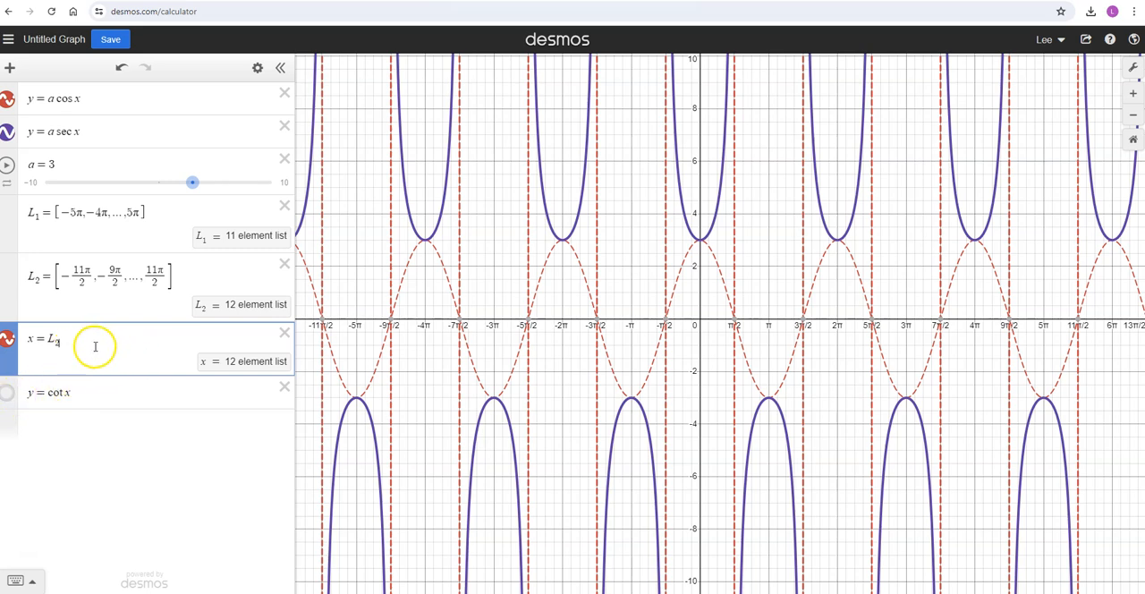
Change the hidden cotangent function to y = tan x and show its curve.
left_click_drag(64, 394, 41, 396)
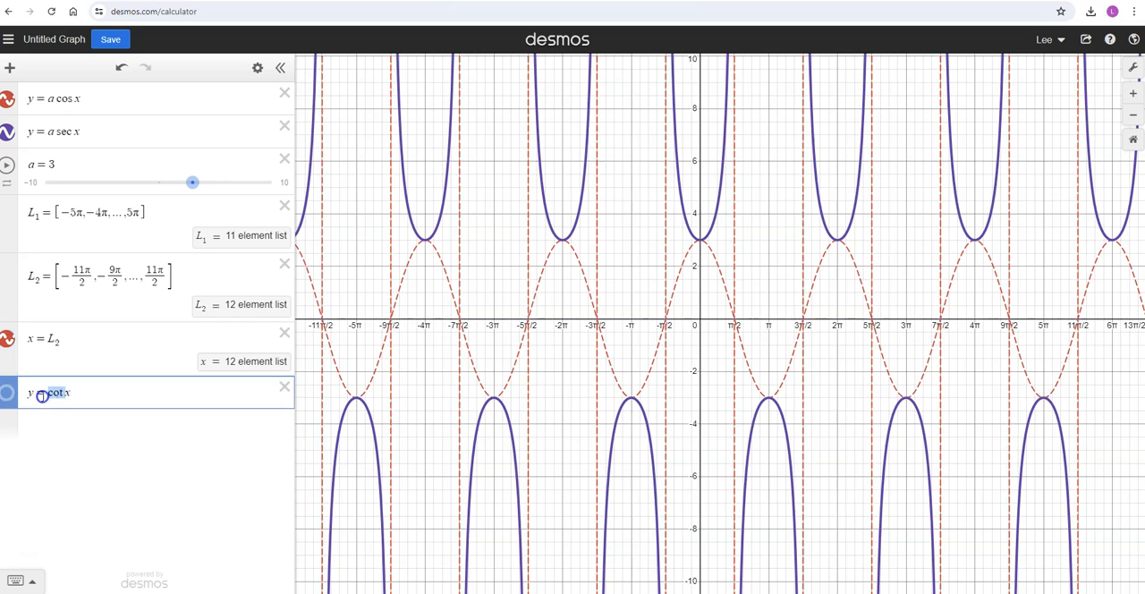
type("tan")
left_click(4, 396)
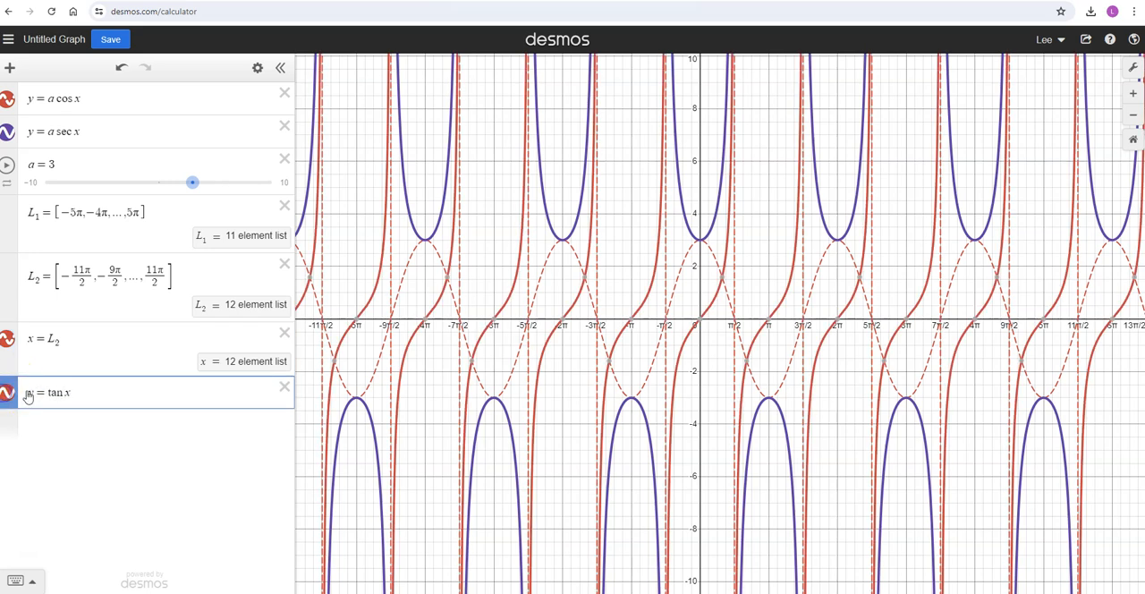
Color the y = tan x curve purple and finish editing the expression styles.
left_click(256, 67)
left_click(14, 397)
left_click(117, 464)
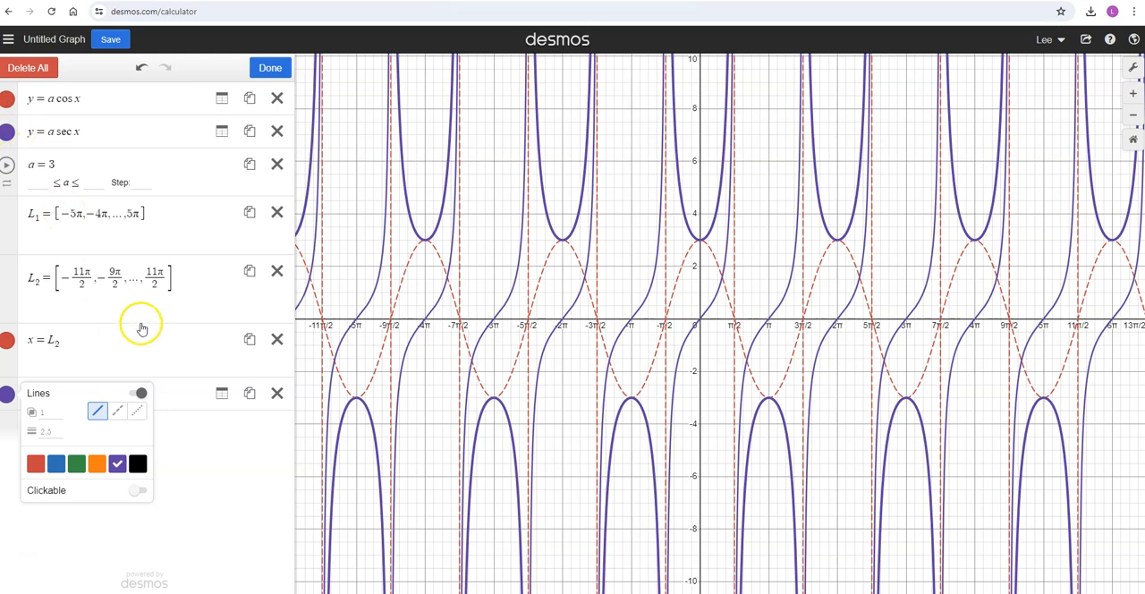
left_click(271, 68)
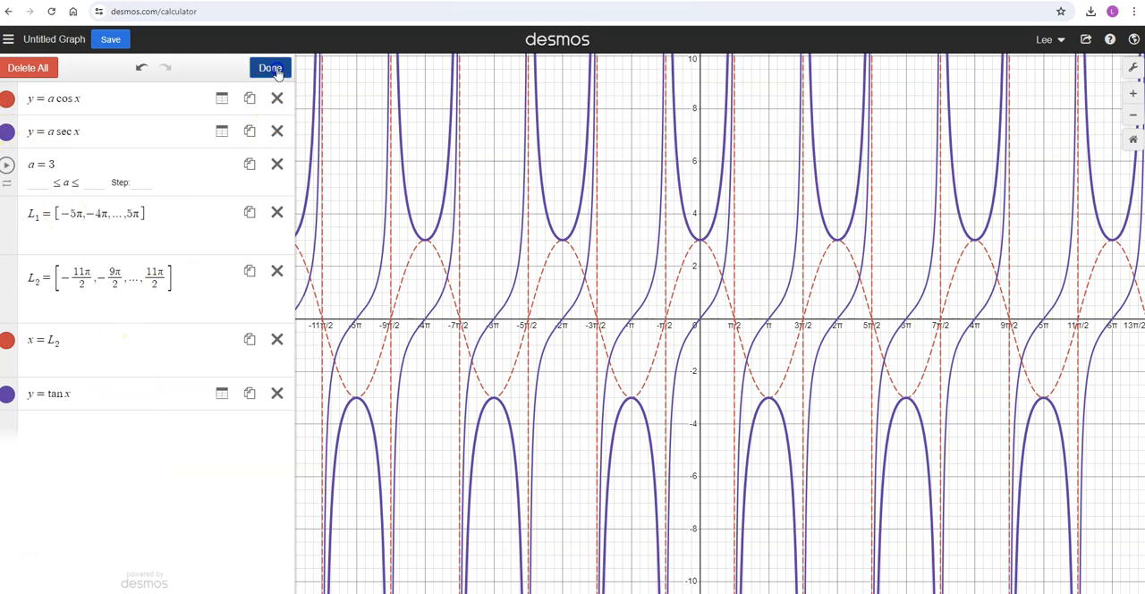
Hide the y = a cos x and y = a sec x curves and inspect the tangent curve close up.
left_click(7, 132)
left_click(7, 101)
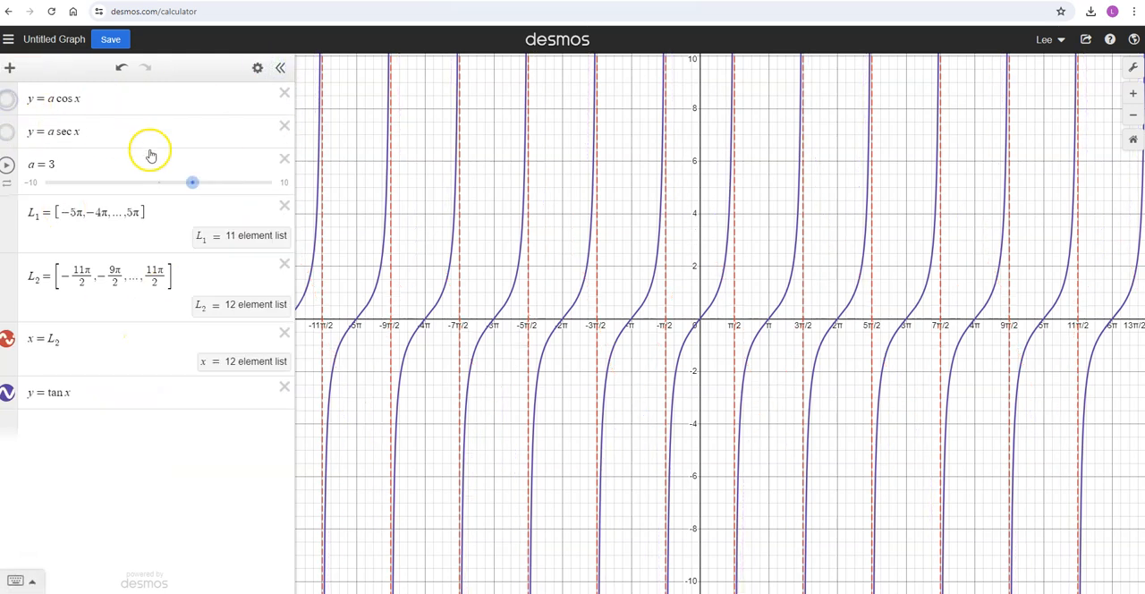
scroll(675, 314, "up", 4)
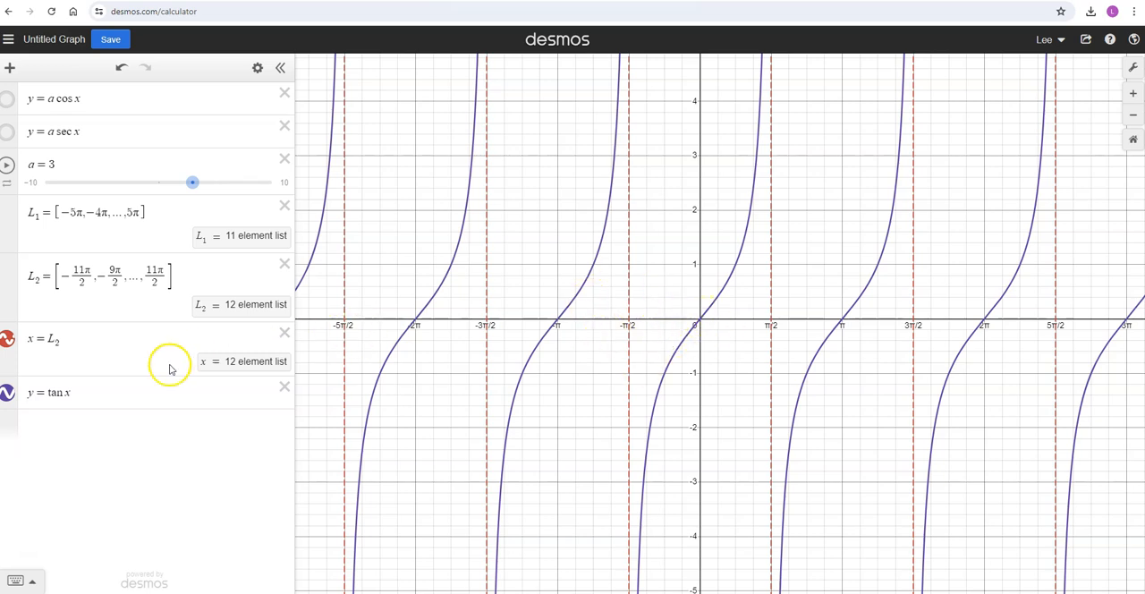
Try a coefficient of 2 on the tangent function and replace it with 1/2.
left_click(48, 390)
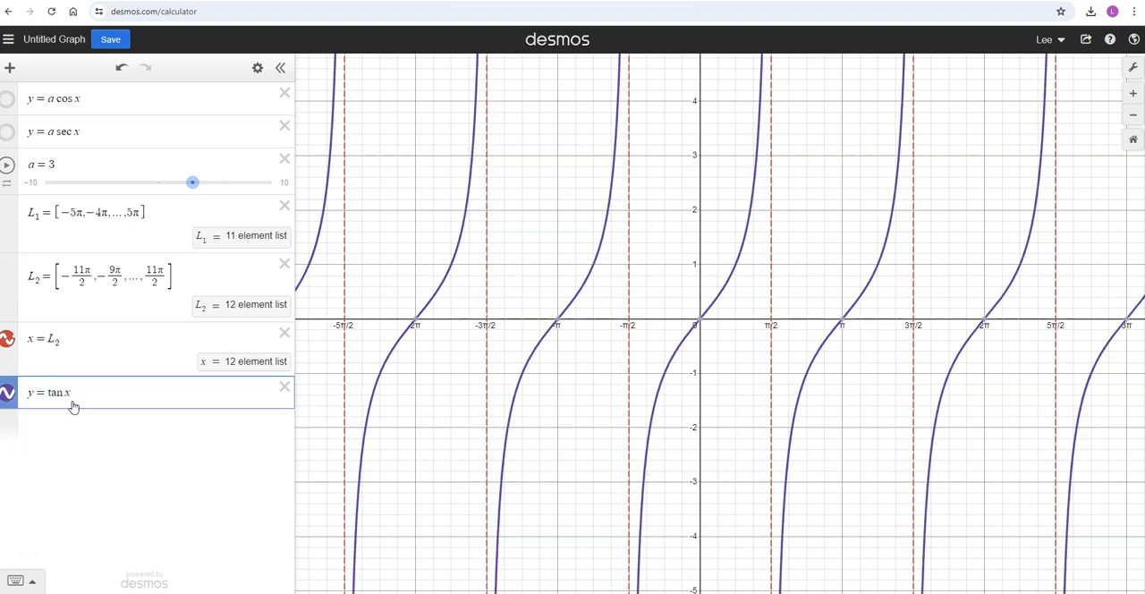
type("2")
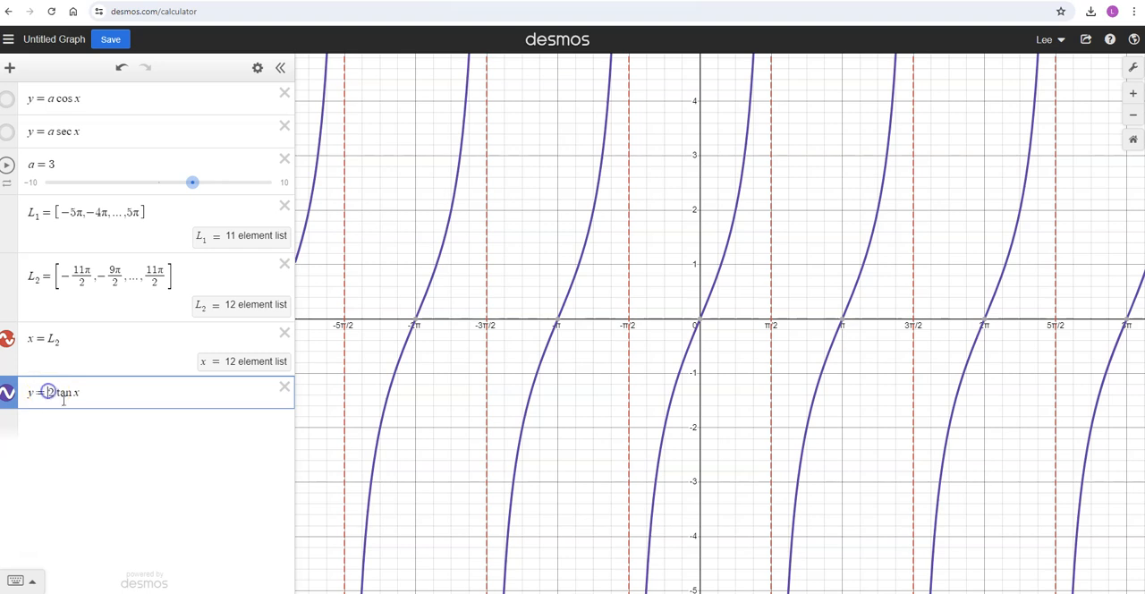
type("/")
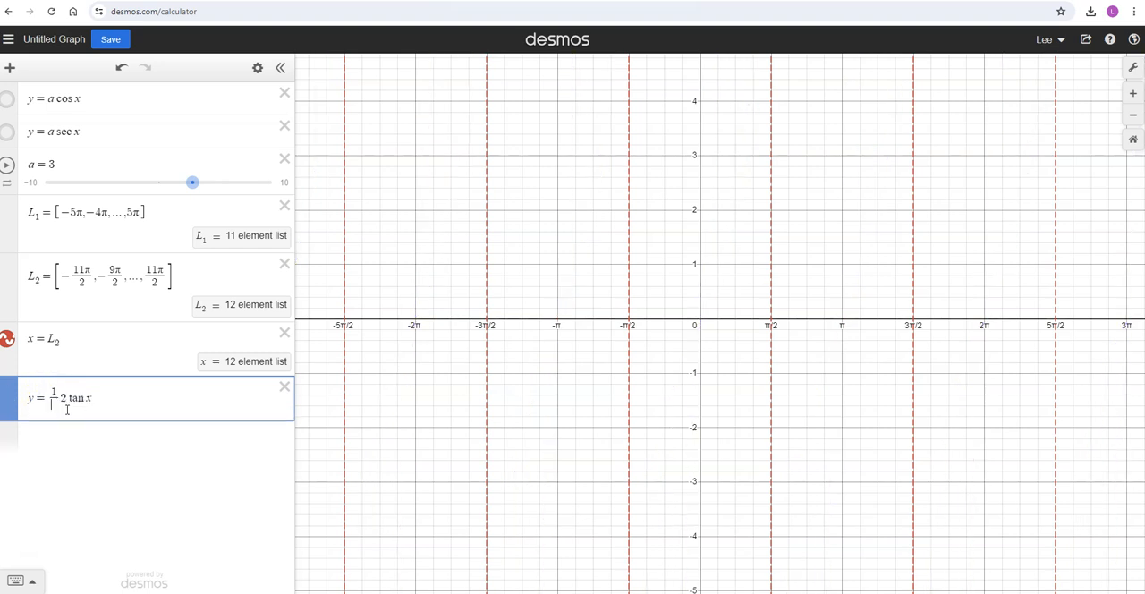
type("2")
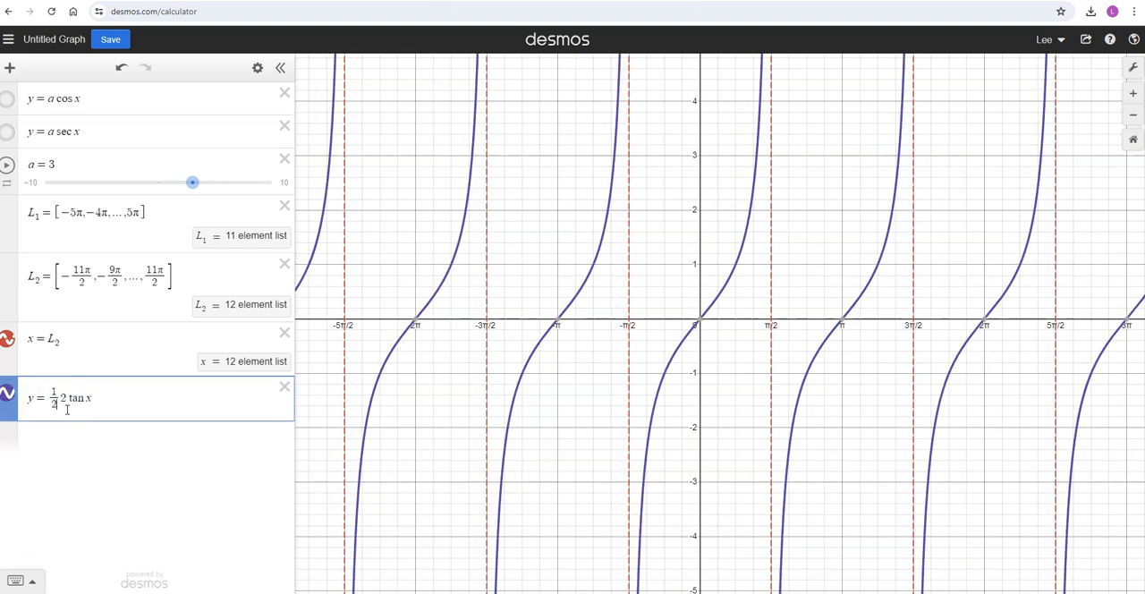
key("Delete")
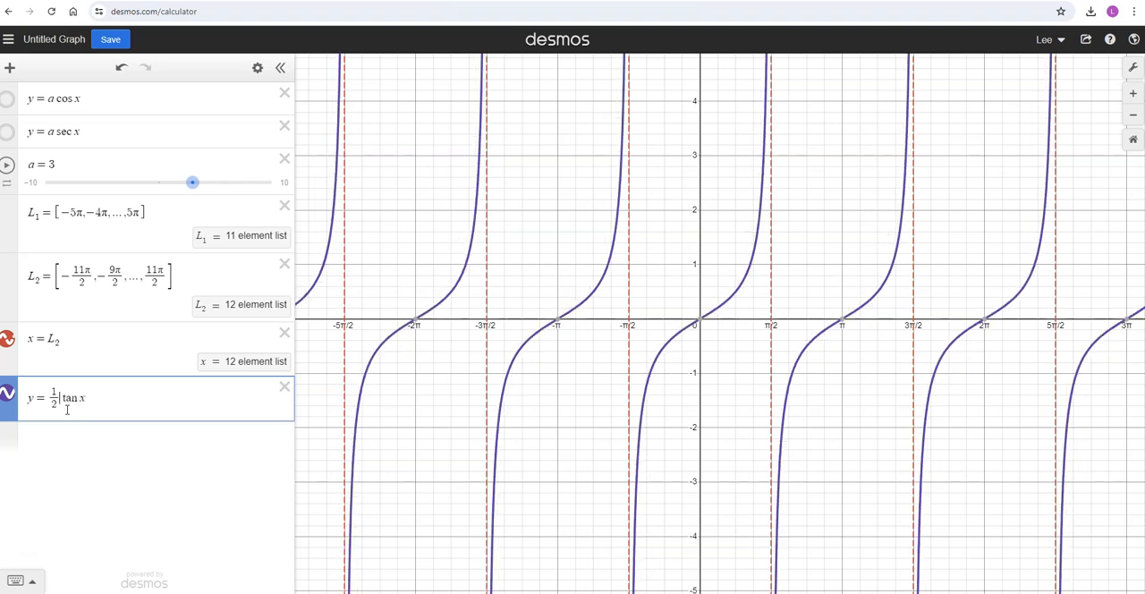